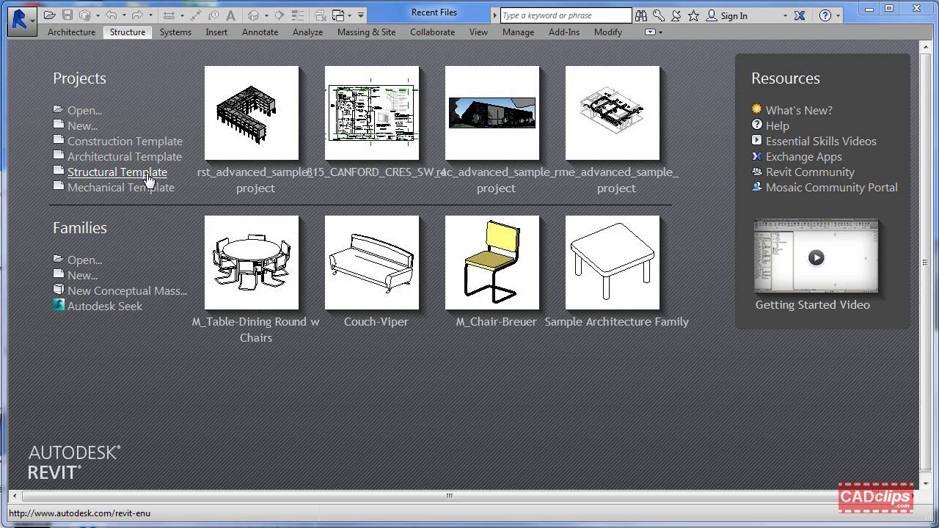
# - Create a project from the Structural Template and draw one horizontal 16 x 32 Concrete-Rectangular Beam in the Level 2 plan
pyautogui.click(147, 178)
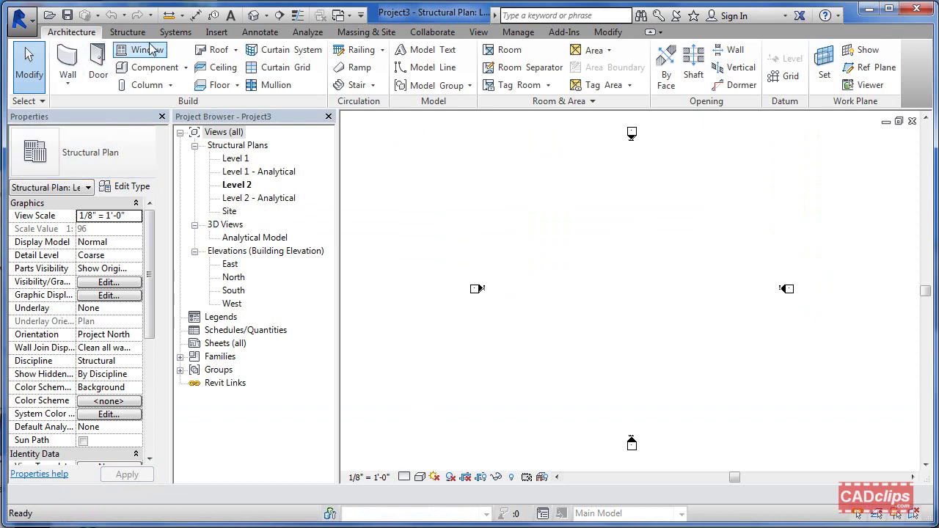
pyautogui.click(128, 31)
pyautogui.click(65, 67)
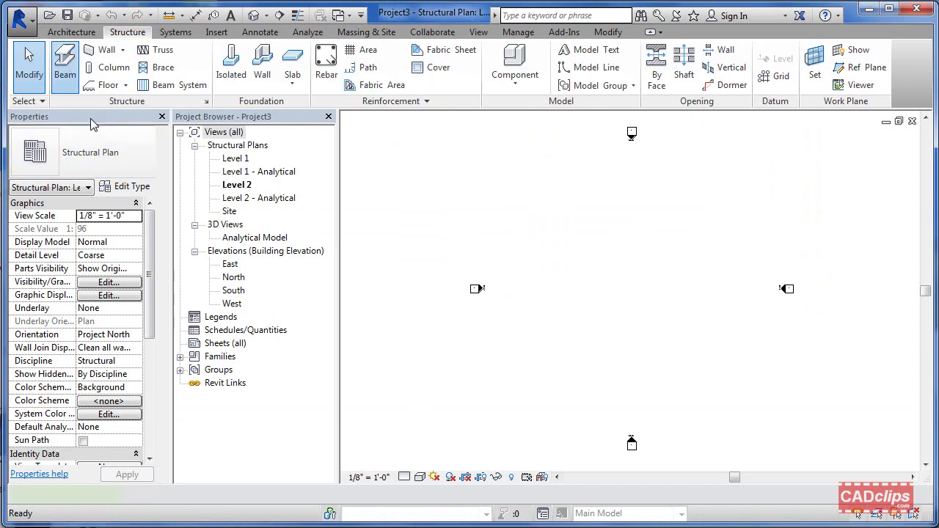
pyautogui.click(114, 160)
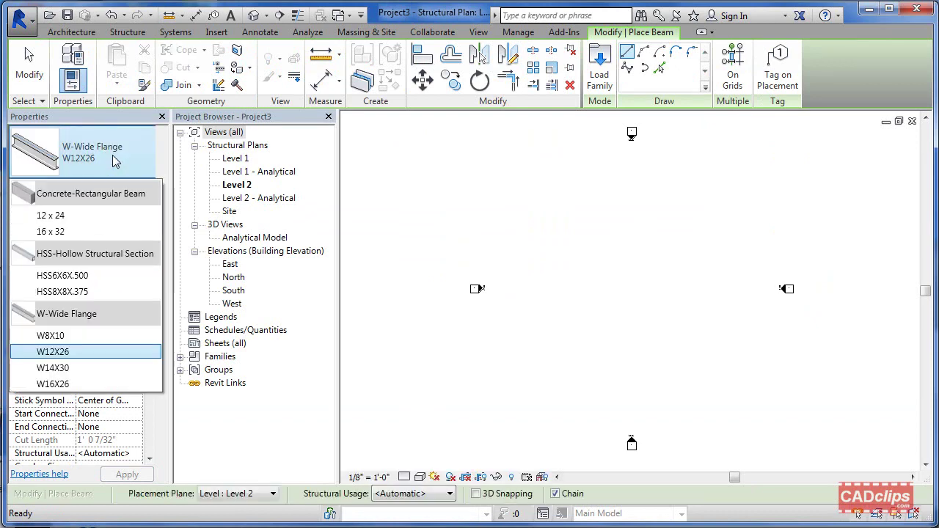
pyautogui.click(66, 233)
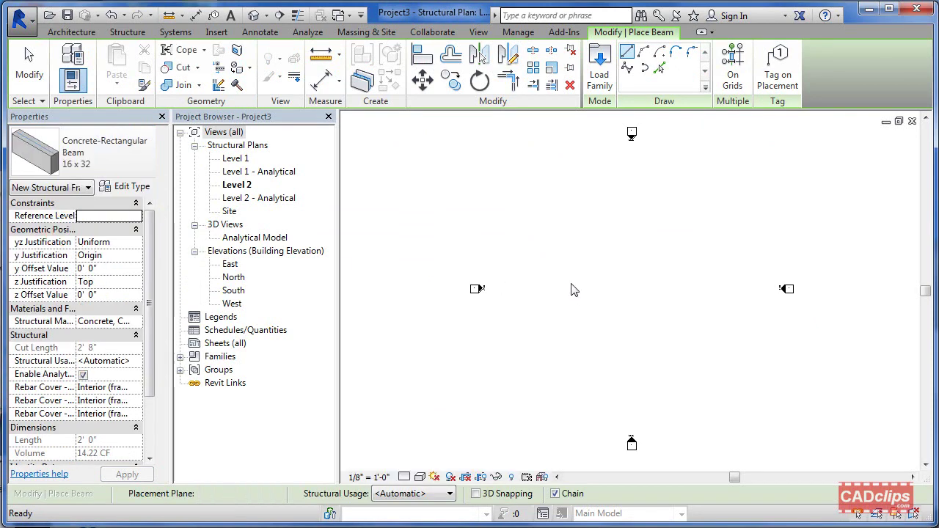
pyautogui.click(543, 290)
pyautogui.click(620, 290)
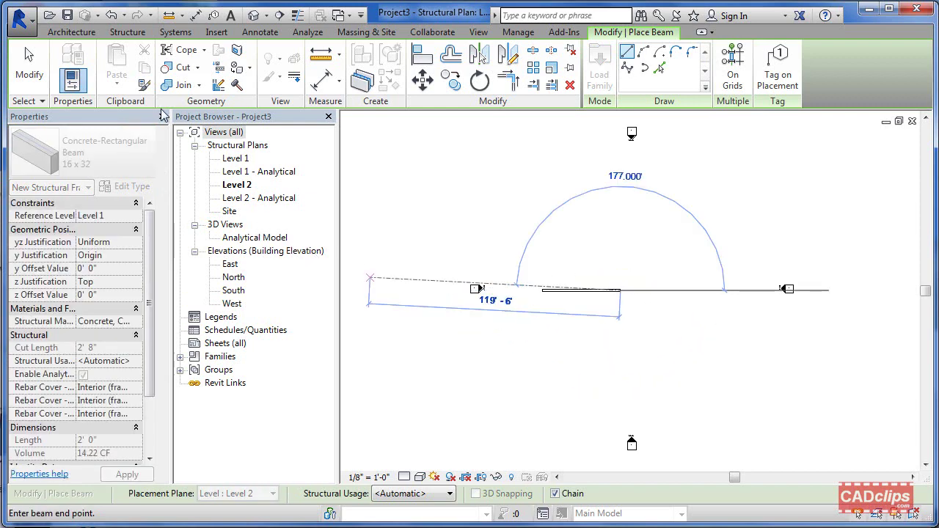
pyautogui.press('Escape')
# - Place a 24 x 30 Concrete-Rectangular-Column in line with the beam, beyond its east end and about 45' - 6" from its west end
pyautogui.click(129, 33)
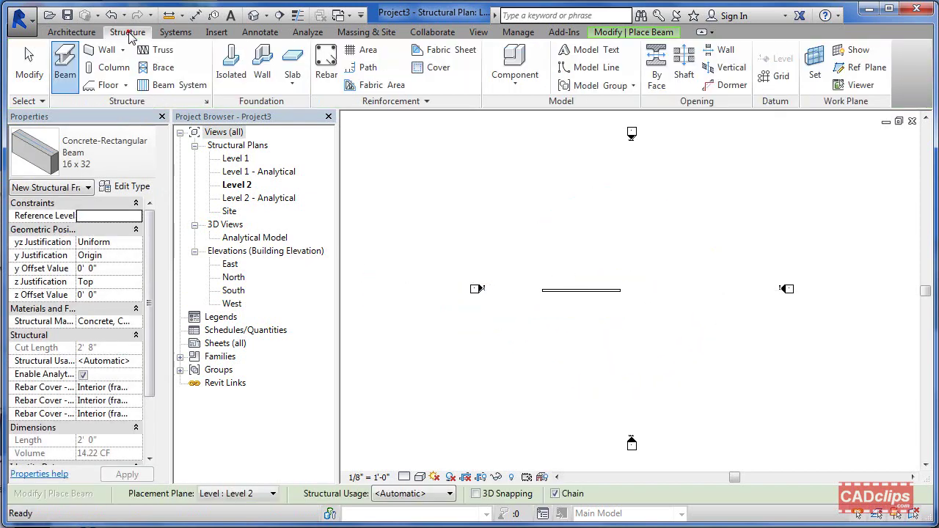
pyautogui.click(114, 70)
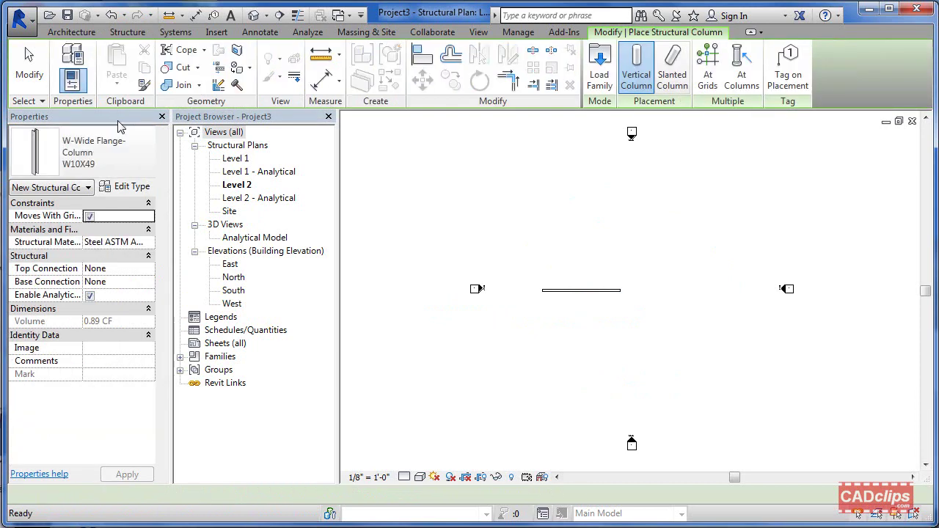
pyautogui.click(116, 152)
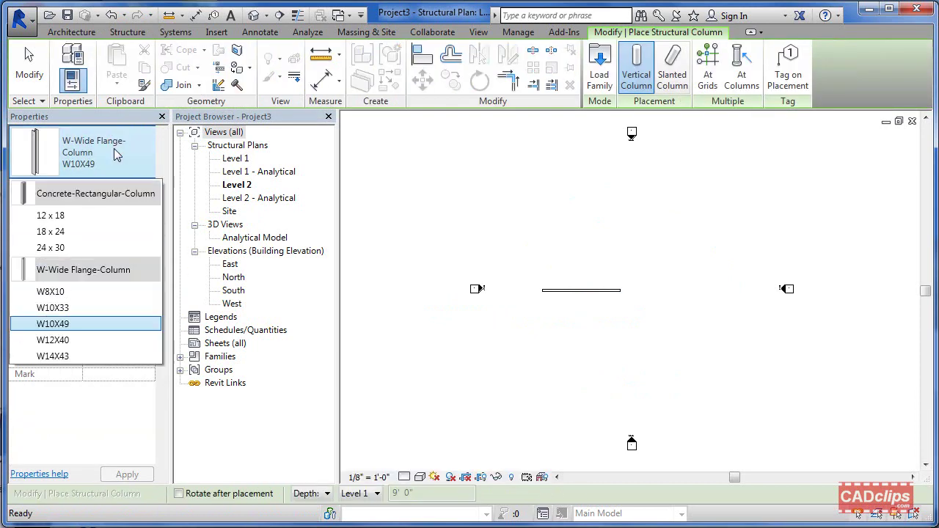
pyautogui.click(73, 248)
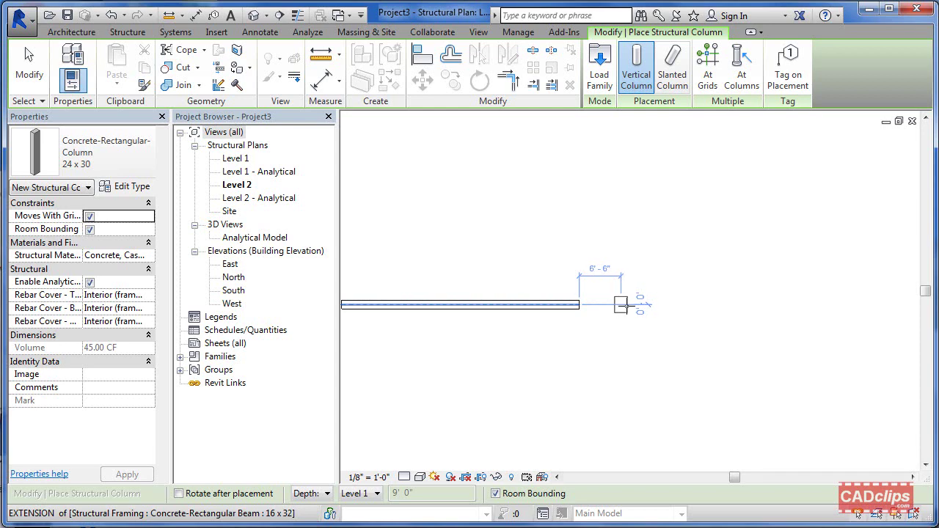
pyautogui.click(634, 305)
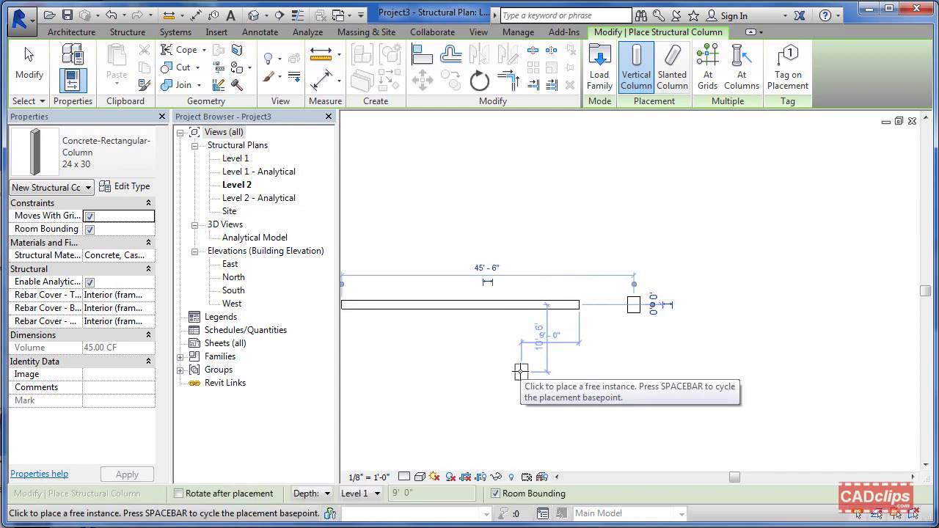
pyautogui.press('Escape')
pyautogui.press('Escape')
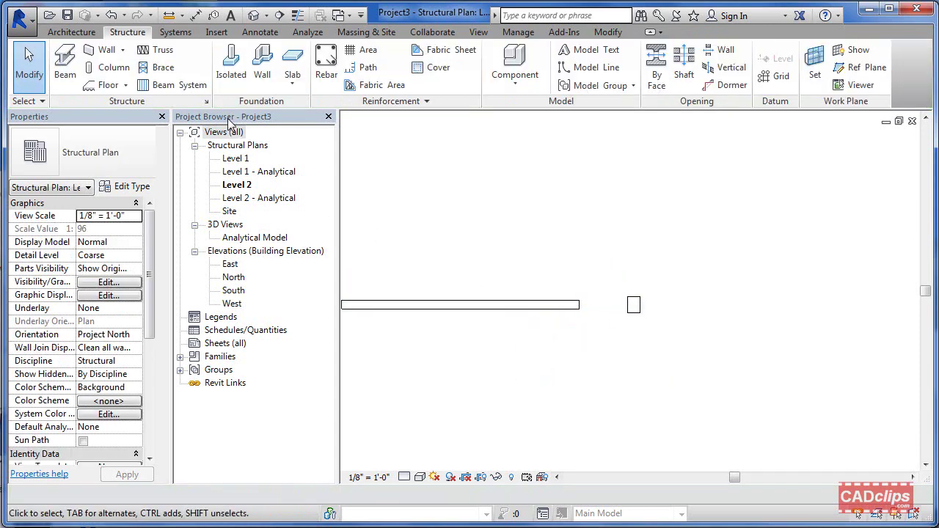
# - Open the default 3D view, view the beam and column from the front, and set the visual style to Shaded
pyautogui.click(253, 15)
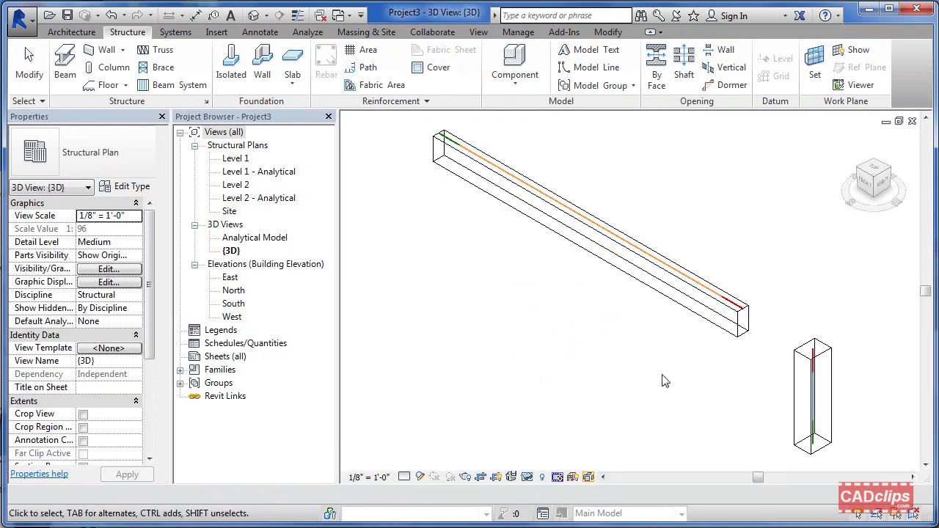
pyautogui.keyDown('shift'); pyautogui.moveTo(663, 379); pyautogui.dragTo(741, 351, button='middle'); pyautogui.keyUp('shift')
pyautogui.press('s')
pyautogui.press('d')
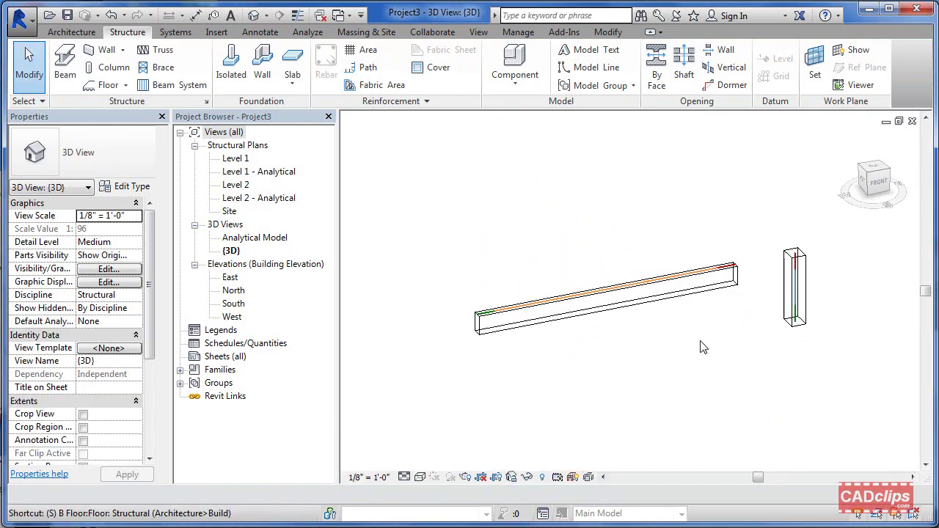
# - In the South elevation, pull the head ends of the Level 1 and Level 2 lines in close to the column
pyautogui.doubleClick(230, 304)
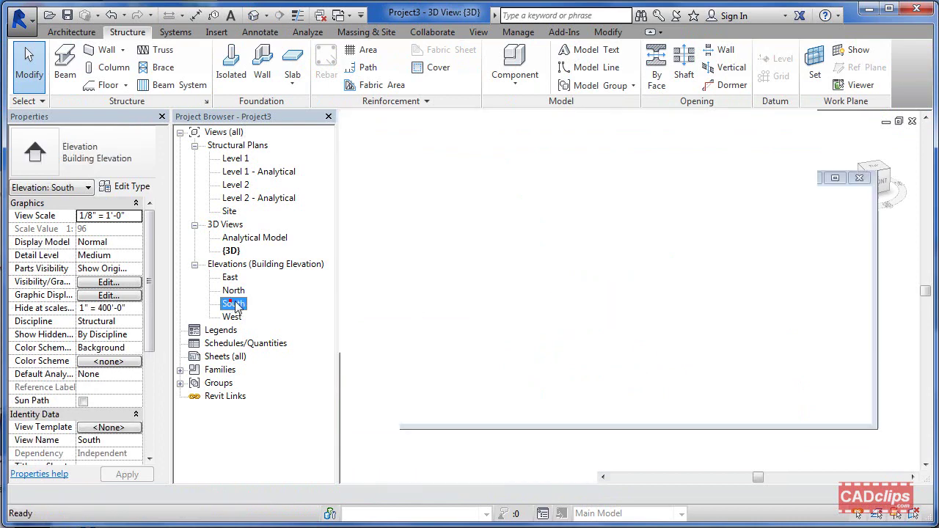
pyautogui.moveTo(658, 315); pyautogui.dragTo(667, 291, button='middle')
pyautogui.click(661, 285)
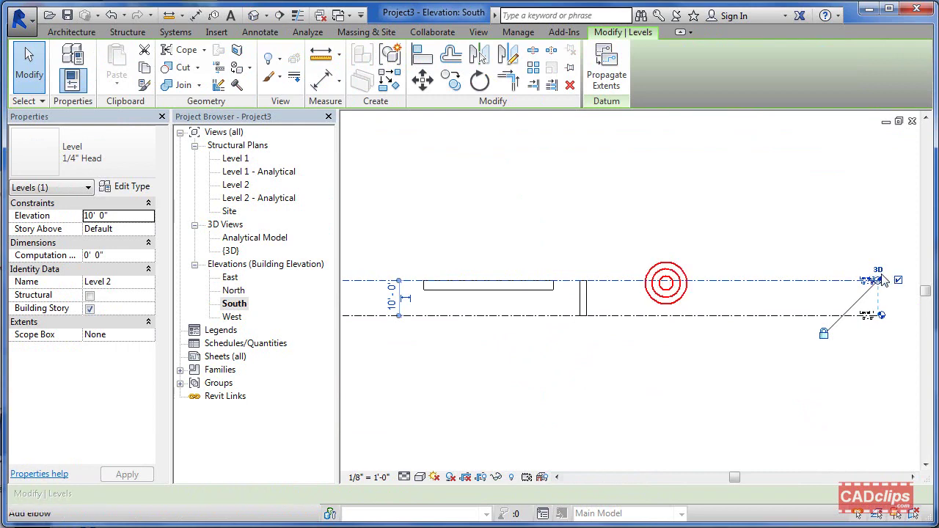
pyautogui.scroll(2, 877, 282)
pyautogui.moveTo(883, 285); pyautogui.dragTo(499, 280)
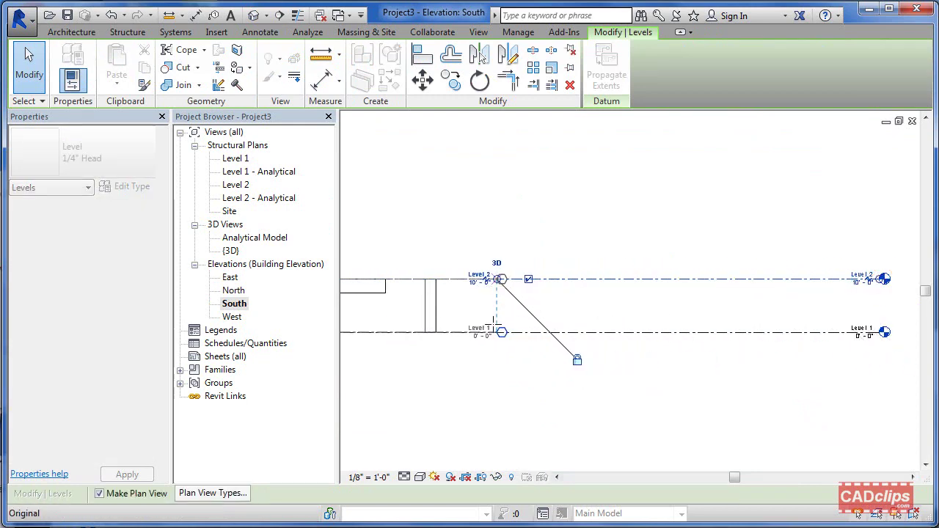
pyautogui.click(477, 373)
pyautogui.moveTo(478, 367); pyautogui.dragTo(839, 364, button='middle')
pyautogui.scroll(-2, 839, 365)
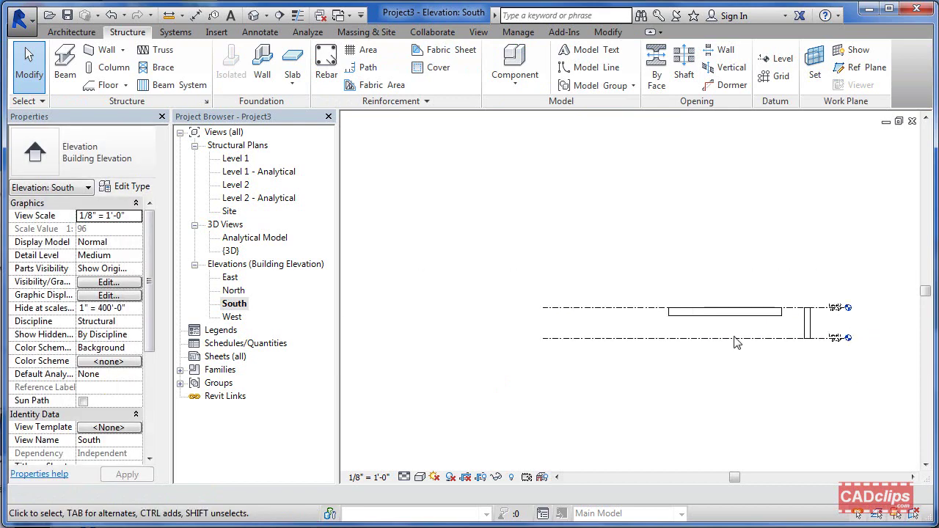
# - Shorten the opposite ends of the two level lines toward the free end of the beam
pyautogui.click(579, 308)
pyautogui.moveTo(641, 311); pyautogui.dragTo(657, 309)
pyautogui.click(720, 373)
pyautogui.scroll(4, 826, 372)
pyautogui.moveTo(857, 329); pyautogui.dragTo(717, 340, button='middle')
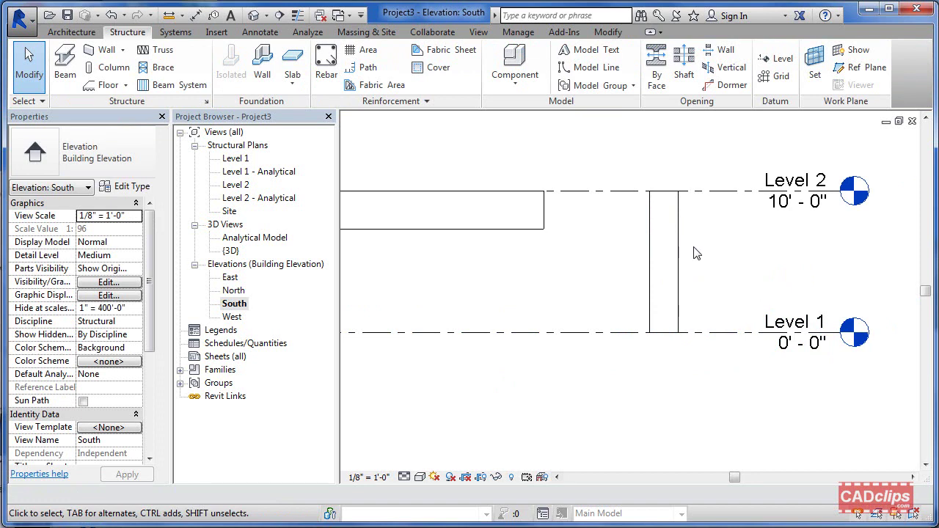
pyautogui.moveTo(639, 258); pyautogui.dragTo(644, 275, button='middle')
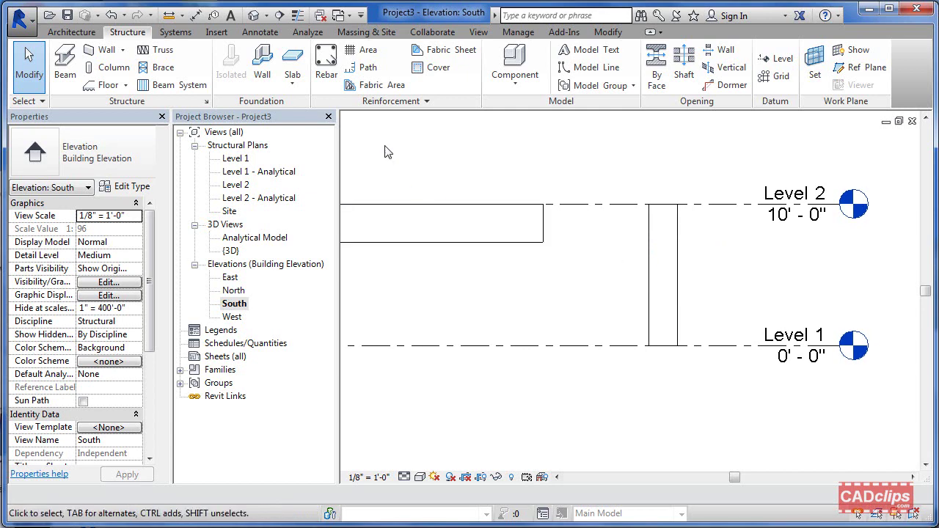
# - Compare how the column is displayed in the Level 2 and Level 1 structural plans, finishing in Level 1
pyautogui.doubleClick(236, 185)
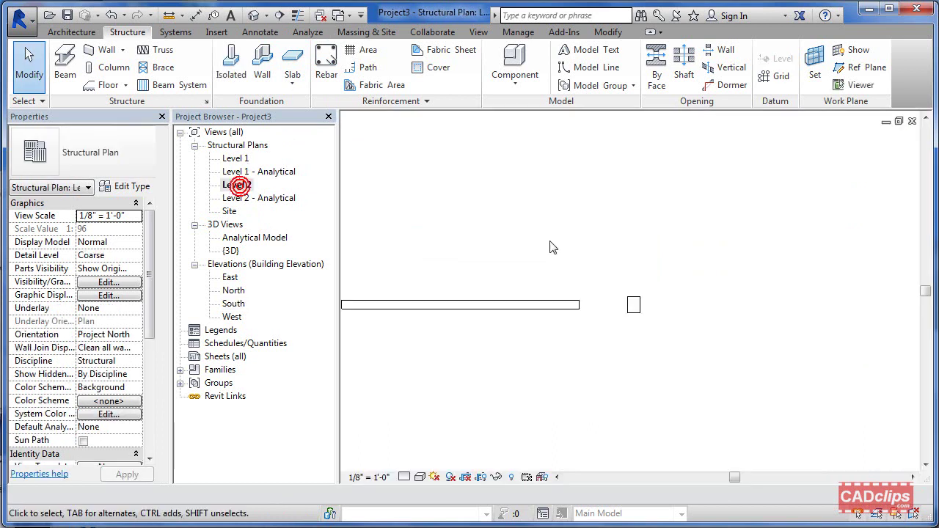
pyautogui.scroll(4, 674, 325)
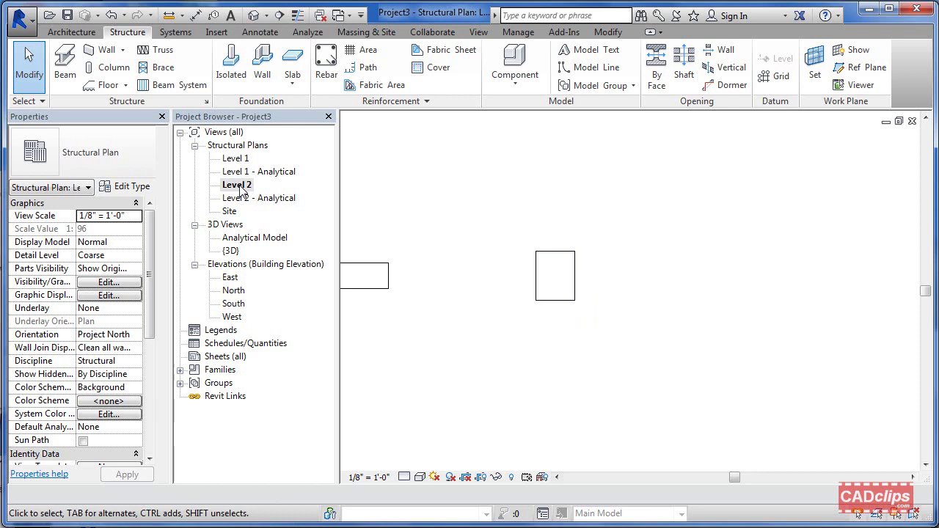
pyautogui.doubleClick(240, 160)
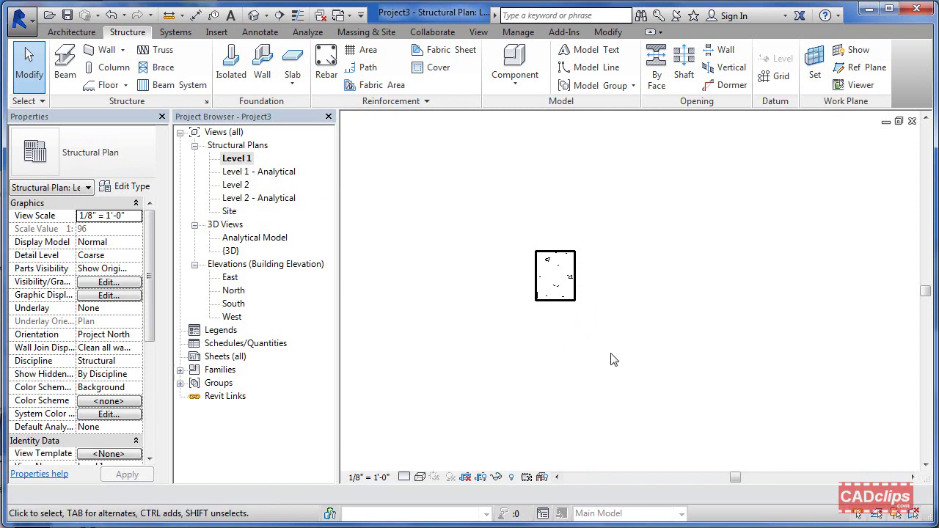
pyautogui.scroll(2, 602, 283)
pyautogui.moveTo(583, 288); pyautogui.dragTo(602, 312, button='middle')
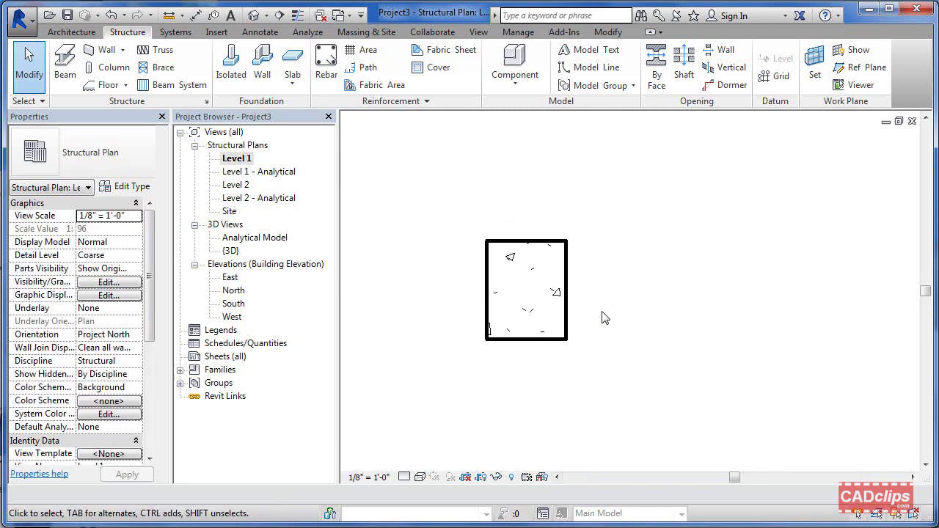
pyautogui.click(564, 283)
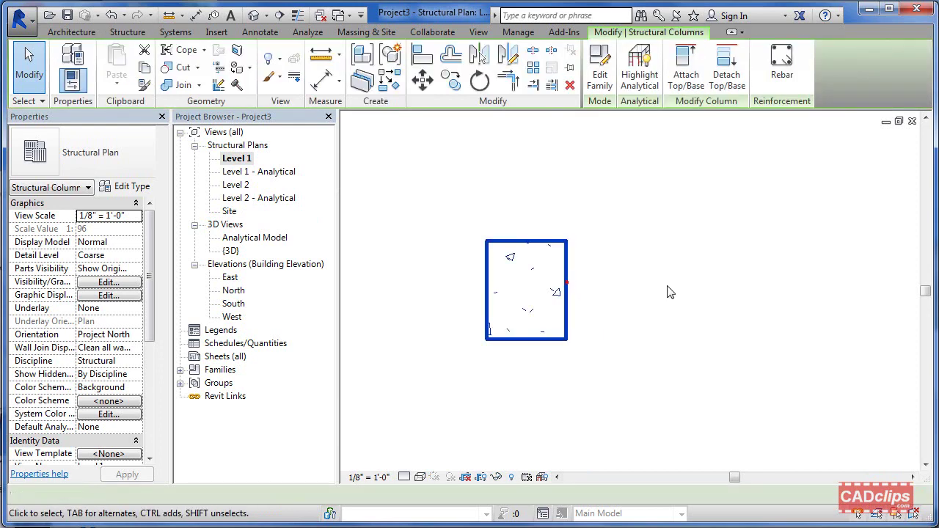
pyautogui.click(790, 70)
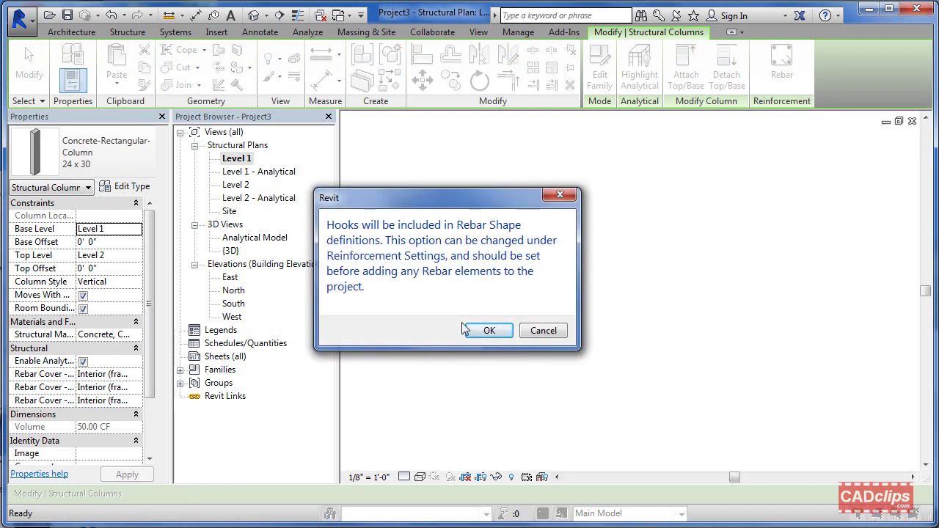
pyautogui.click(544, 331)
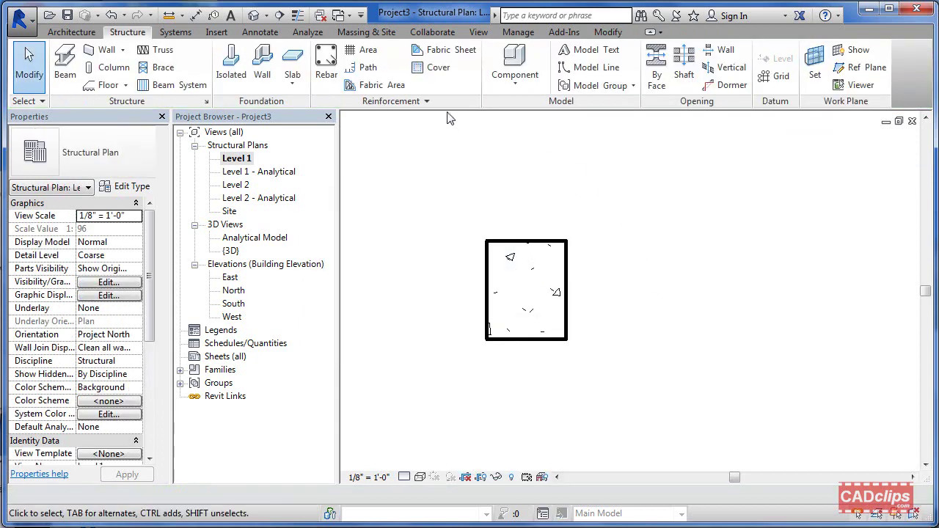
# - Review the General reinforcement settings for rebar hosting and hooks in Rebar Shape definitions, and accept them
pyautogui.click(429, 103)
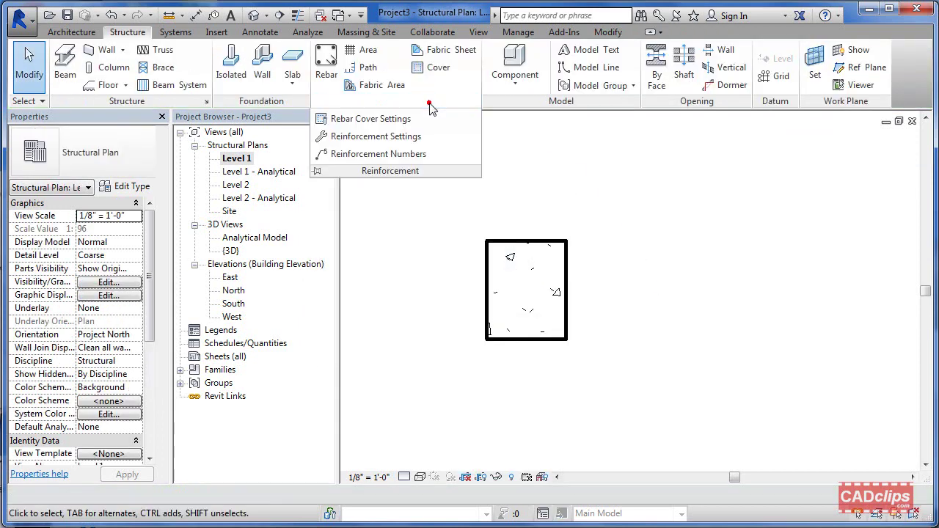
pyautogui.click(373, 137)
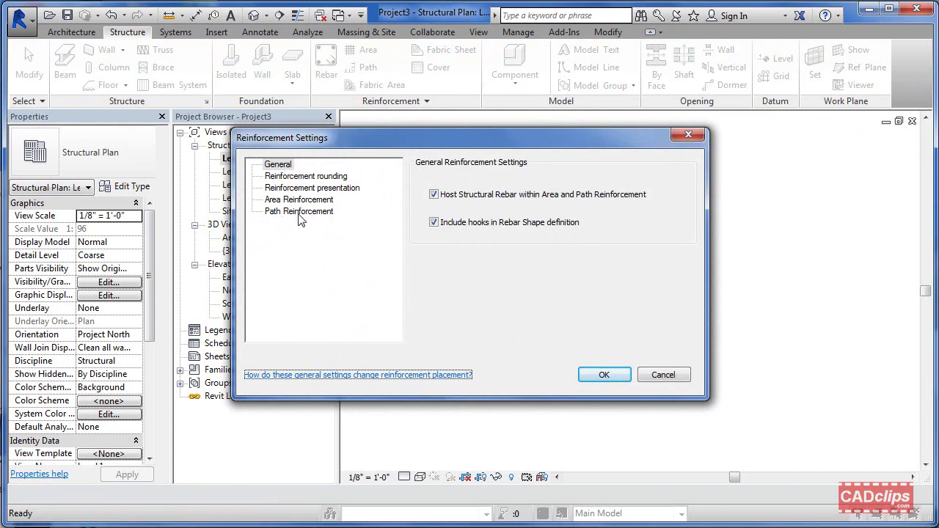
pyautogui.click(604, 375)
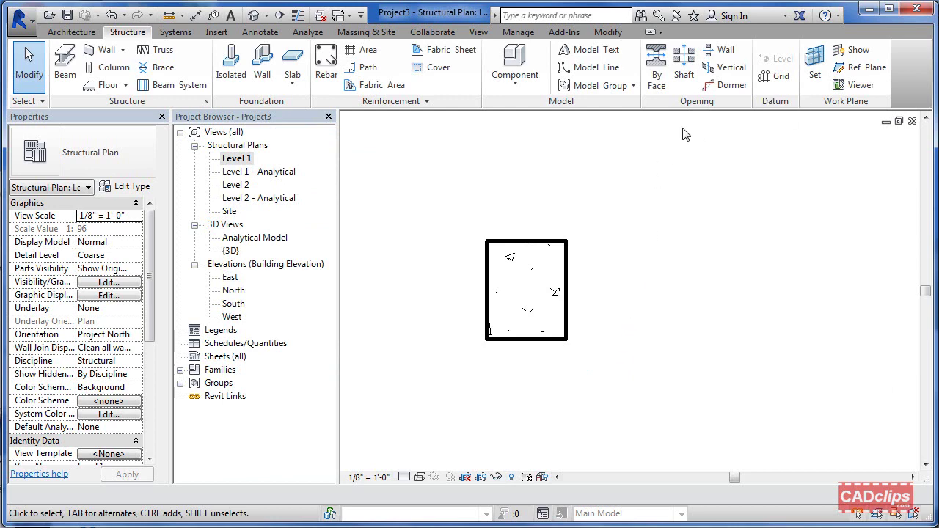
# - Start rebar placement in the Level 1 column, accept hooks in the rebar shape definitions, and orient placement perpendicular to the cover
pyautogui.click(555, 248)
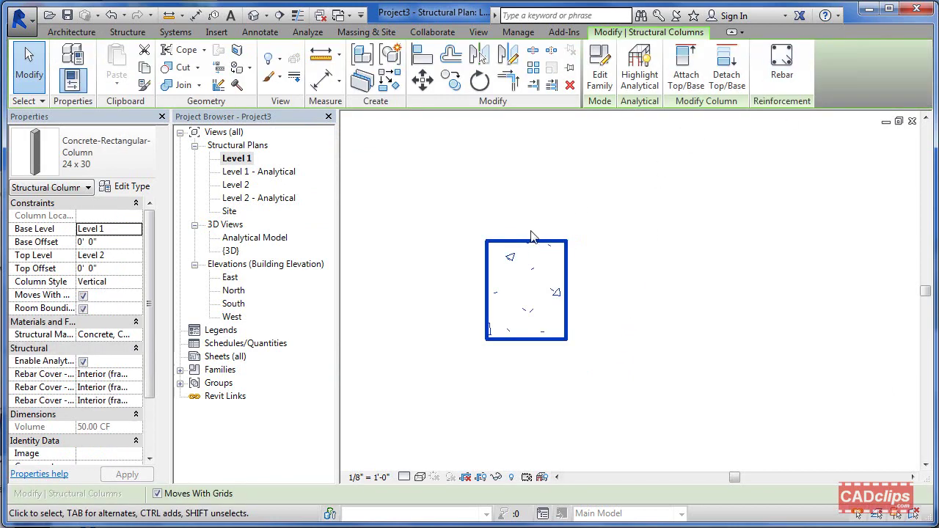
pyautogui.click(782, 59)
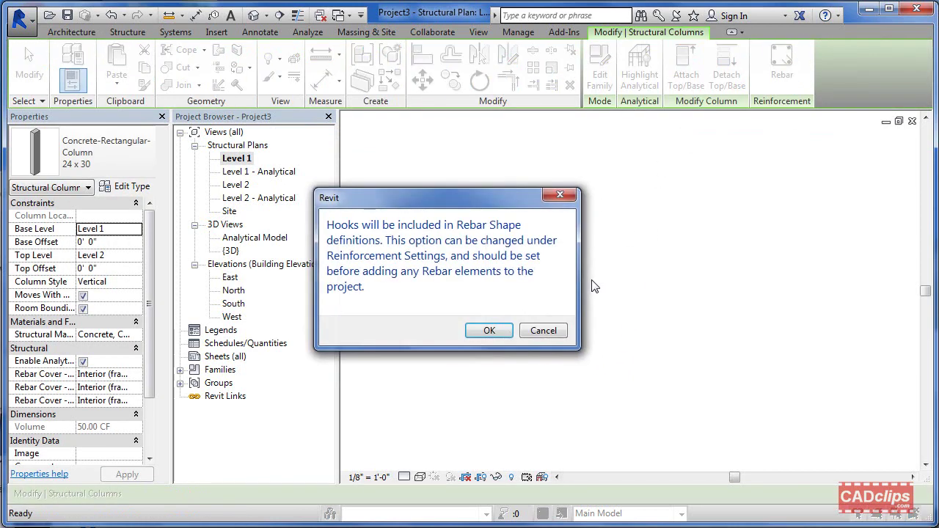
pyautogui.click(490, 329)
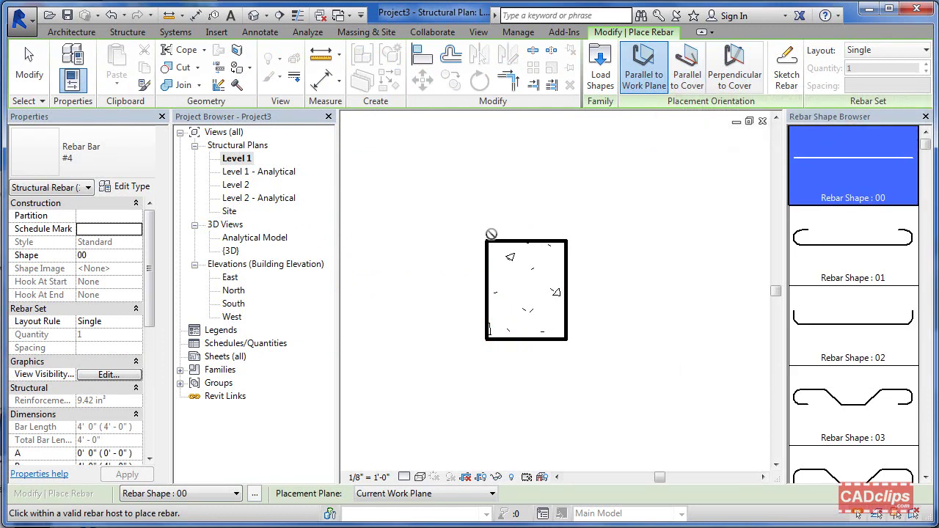
pyautogui.click(750, 81)
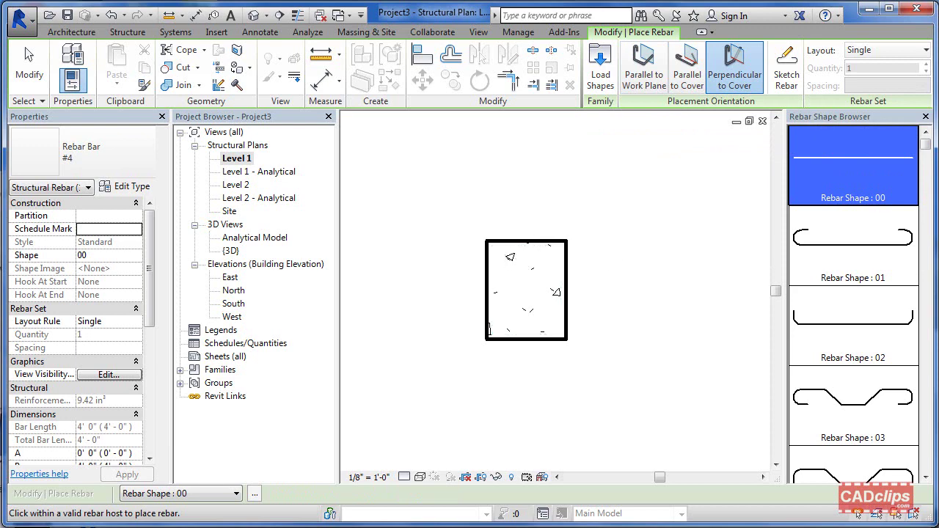
# - Try Rebar Shape T1 in the column section, perpendicular to the cover and parallel to the work plane
pyautogui.moveTo(930, 145); pyautogui.dragTo(929, 383)
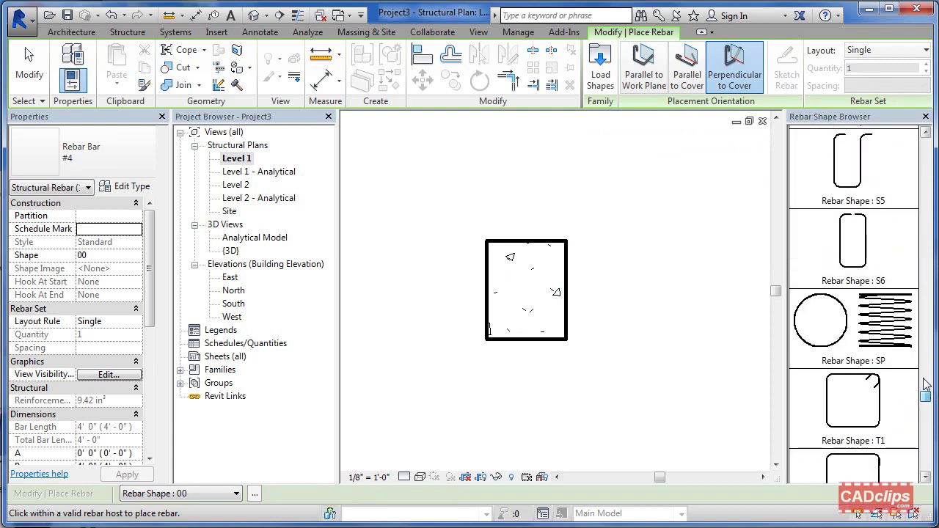
pyautogui.click(879, 401)
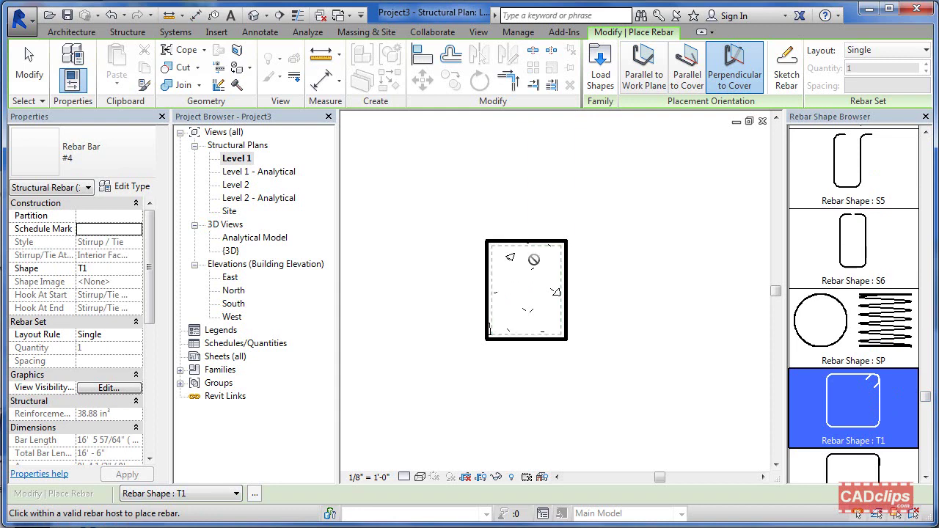
pyautogui.scroll(2, 531, 255)
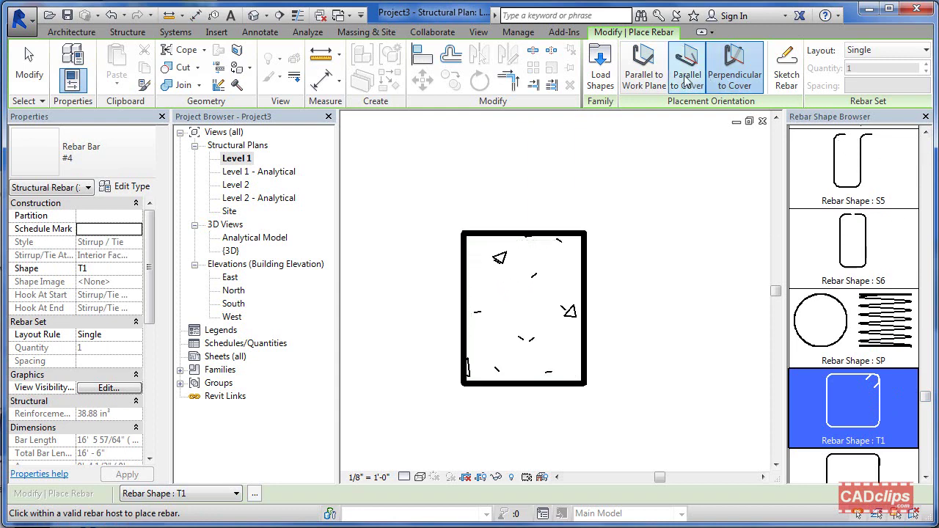
pyautogui.click(638, 85)
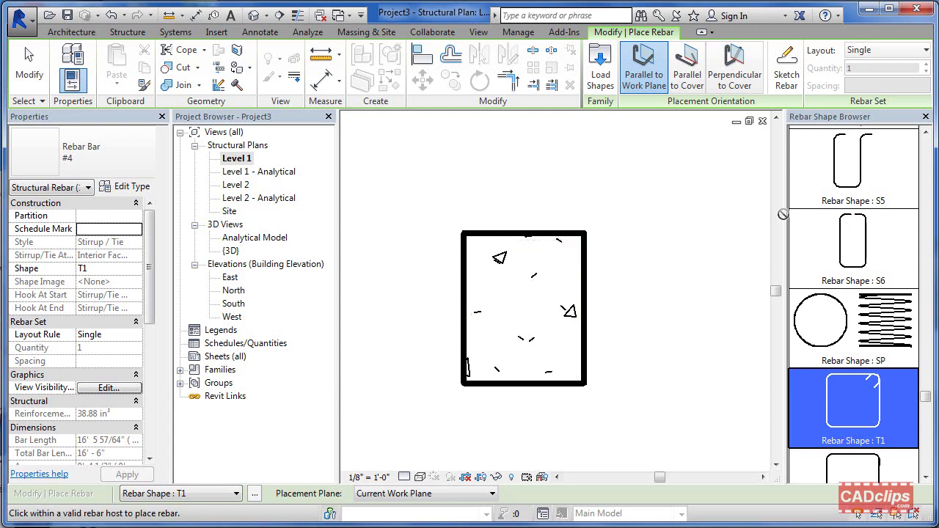
# - Choose Rebar Shape 00 with placement perpendicular to the cover, and leave rebar placement without adding a bar
pyautogui.click(924, 150)
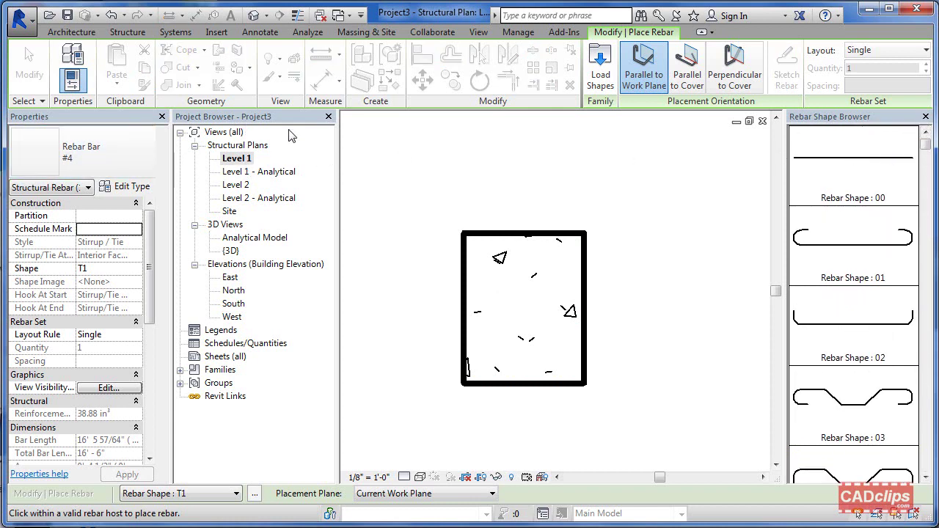
pyautogui.click(853, 150)
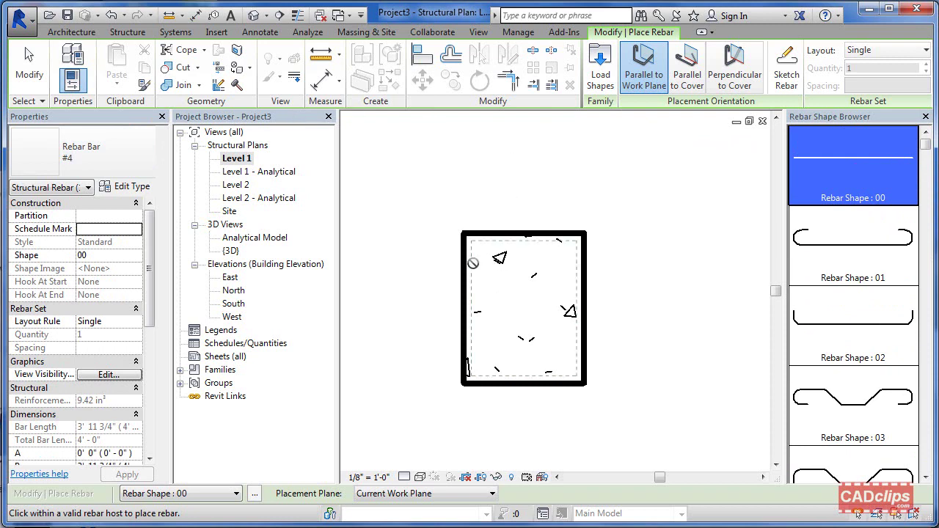
pyautogui.click(736, 69)
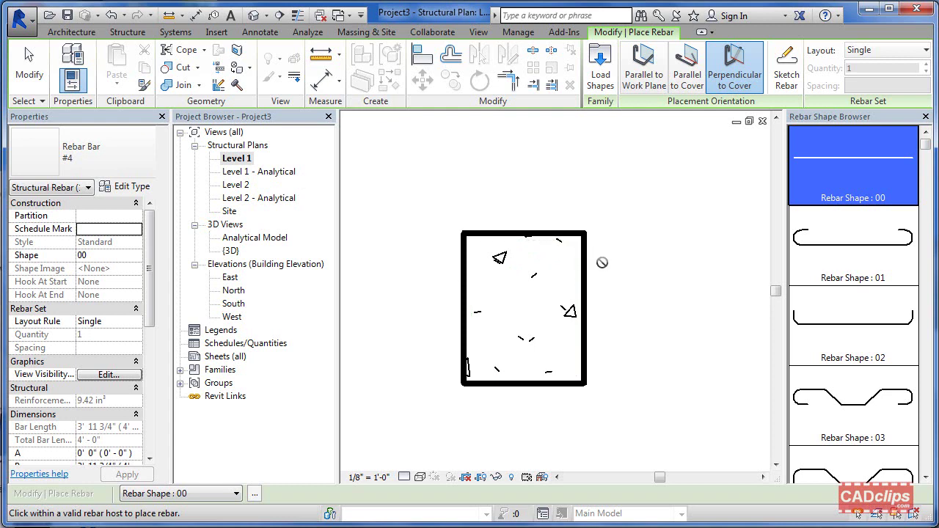
pyautogui.press('Escape')
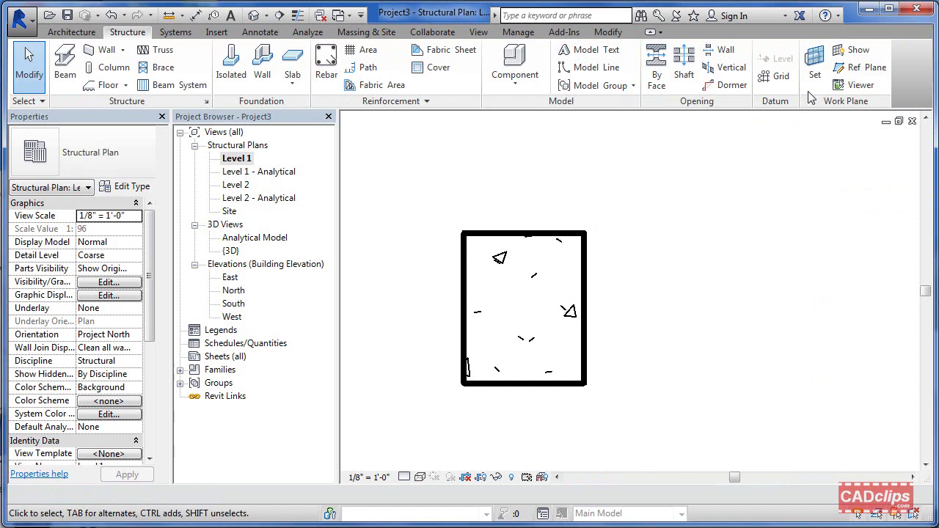
# - Check the current work plane in Level 1, and draw a horizontal reference plane across the column just above Level 1 in the South elevation
pyautogui.click(814, 65)
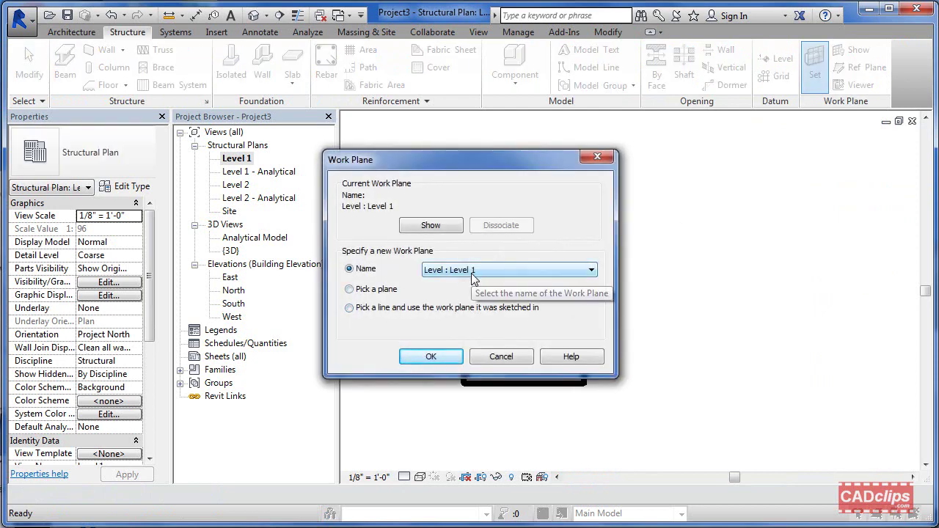
pyautogui.press('Return')
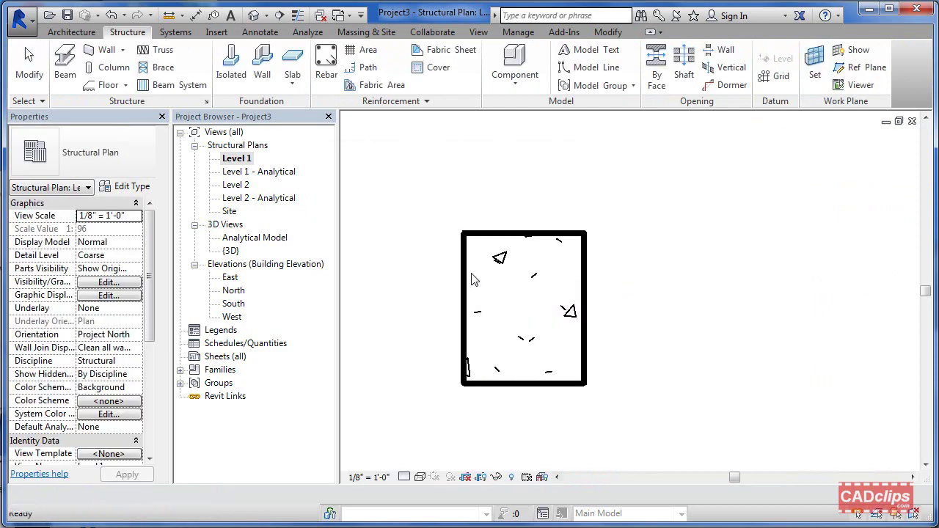
pyautogui.doubleClick(233, 303)
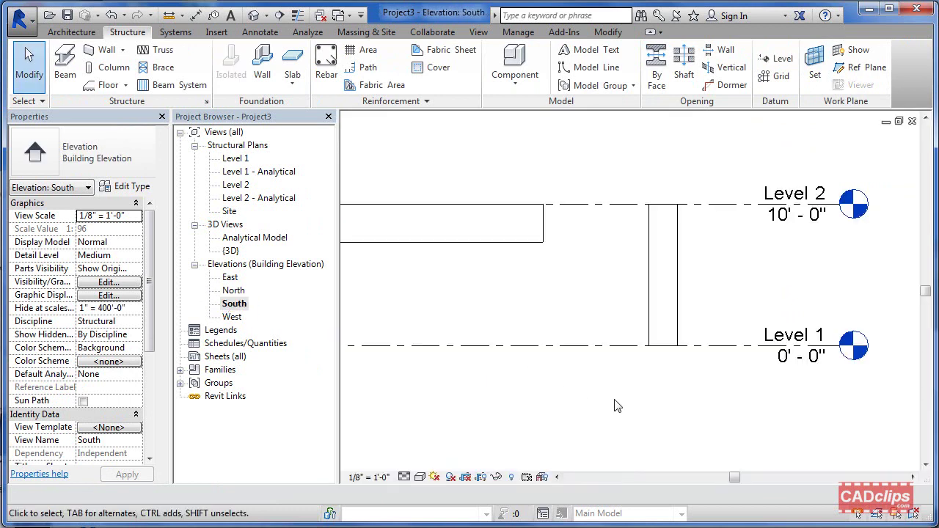
pyautogui.scroll(3, 656, 358)
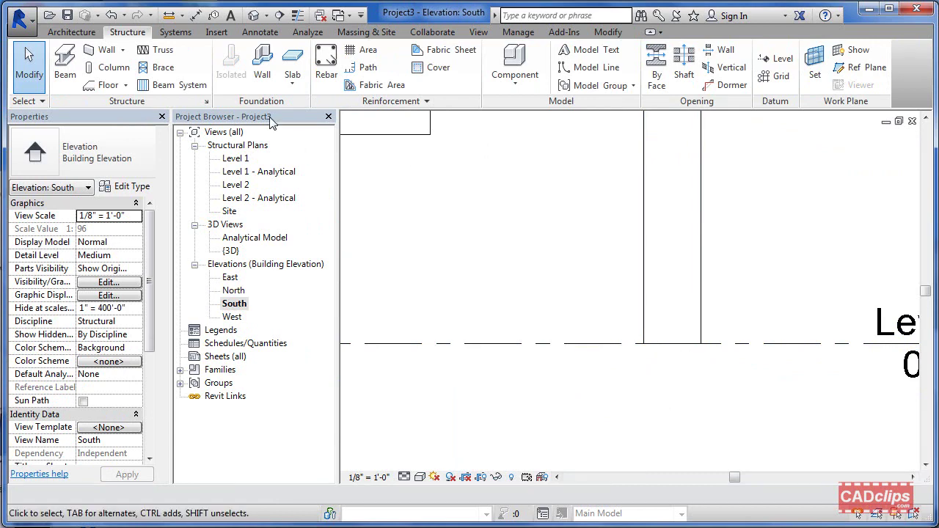
pyautogui.click(868, 68)
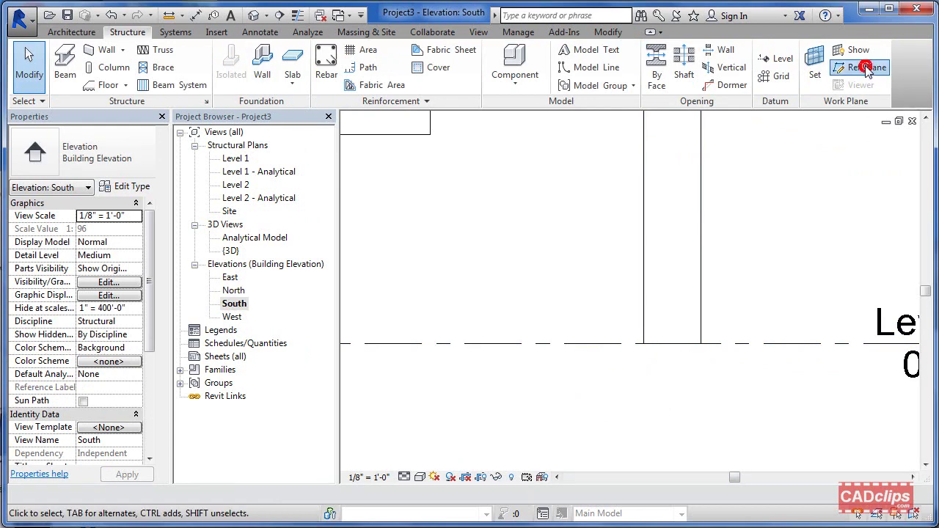
pyautogui.click(593, 320)
pyautogui.click(780, 321)
pyautogui.press('Escape')
pyautogui.press('Escape')
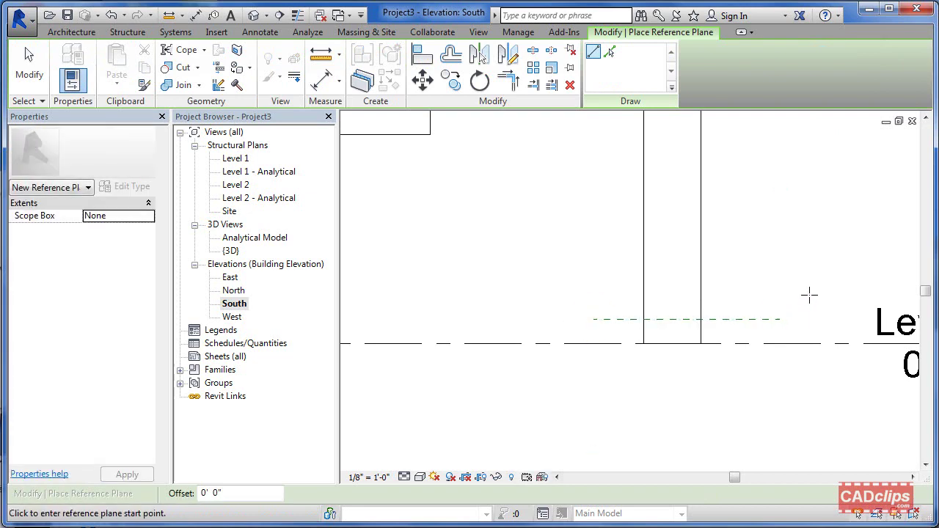
# - Name the new reference plane across the column base 1
pyautogui.click(730, 323)
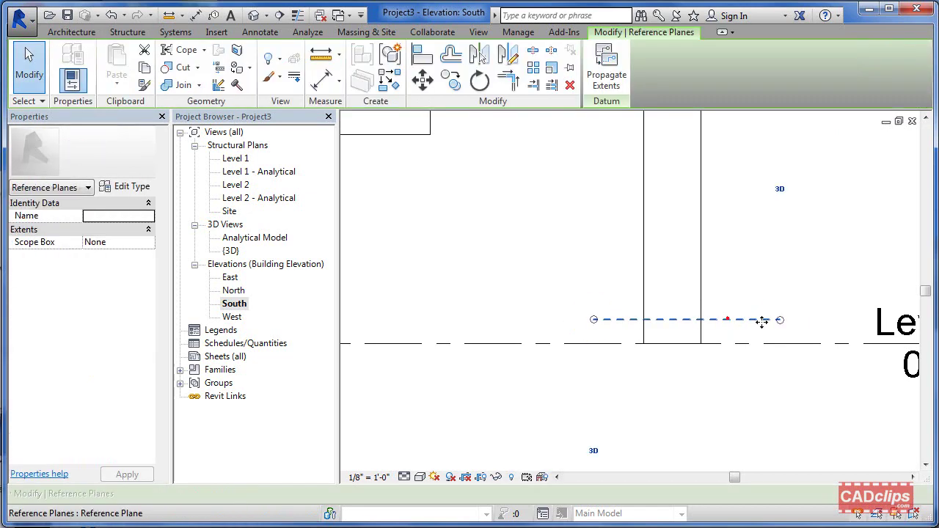
pyautogui.click(115, 218)
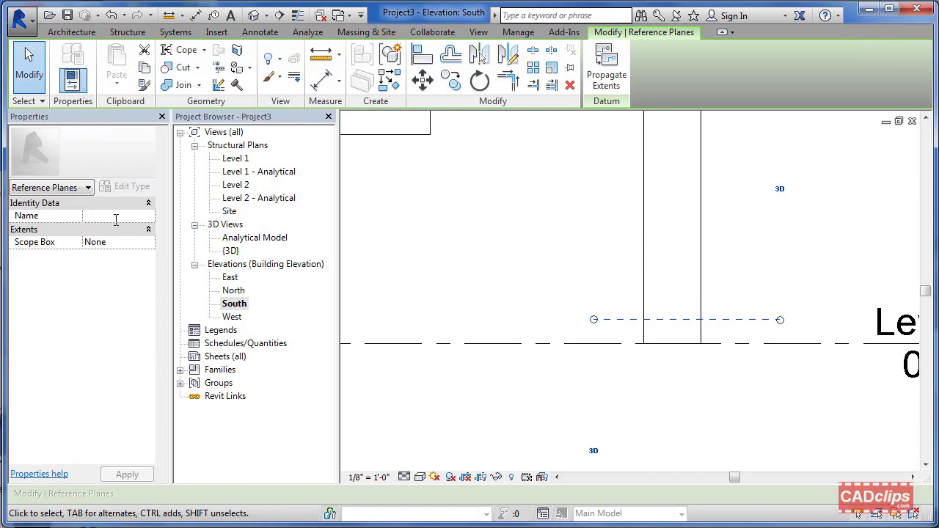
pyautogui.click(839, 281)
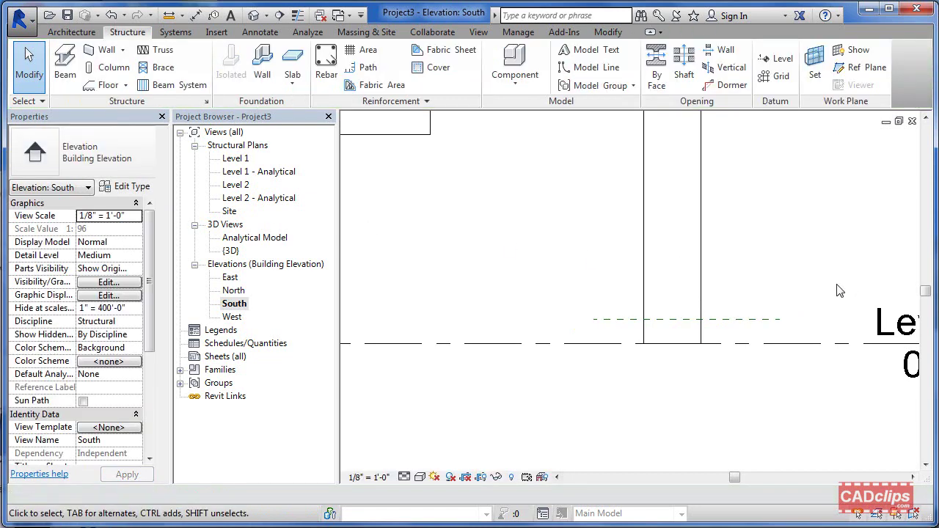
# - In the Level 1 structural plan, set the view range's cut plane offset to 2' 0"
pyautogui.doubleClick(242, 158)
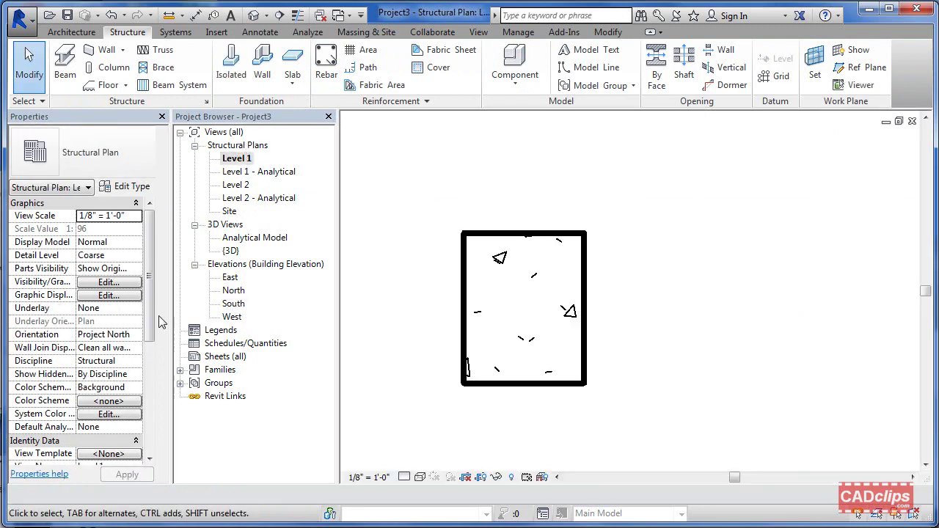
pyautogui.moveTo(154, 321); pyautogui.dragTo(160, 428)
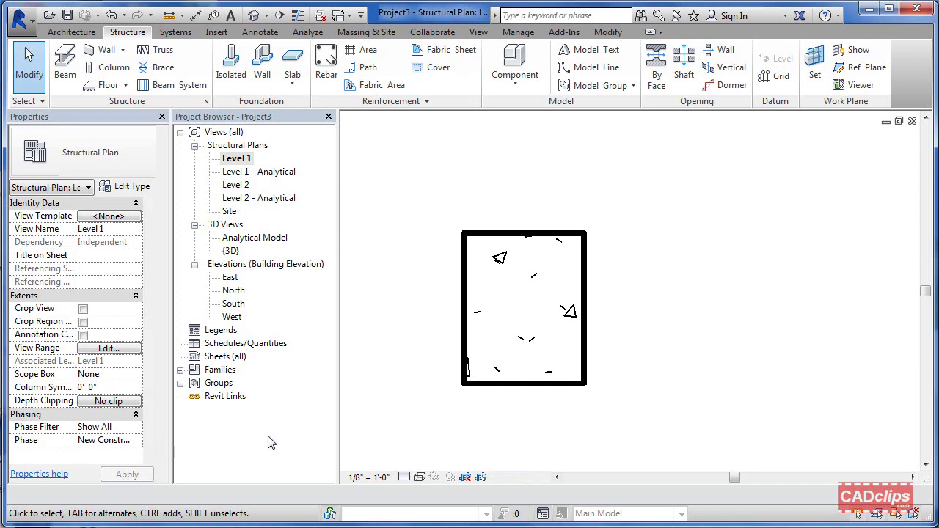
pyautogui.click(149, 448)
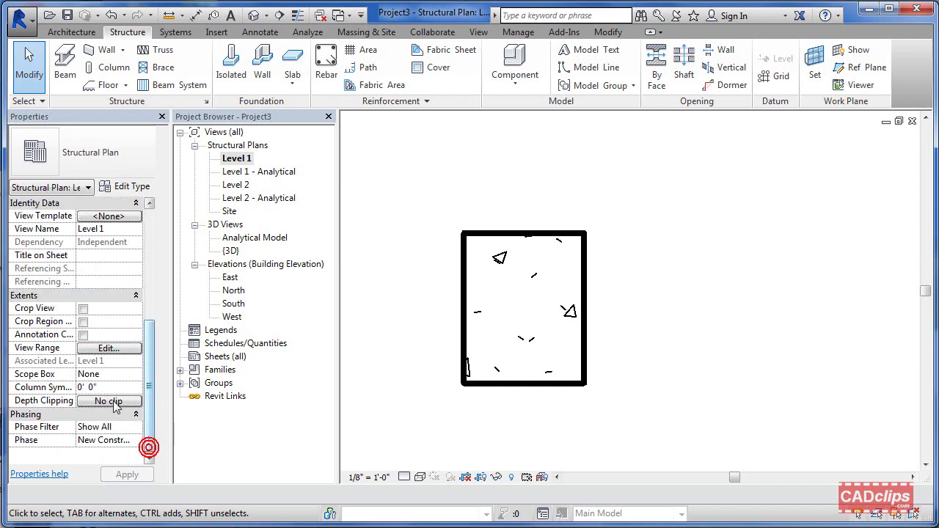
pyautogui.click(105, 350)
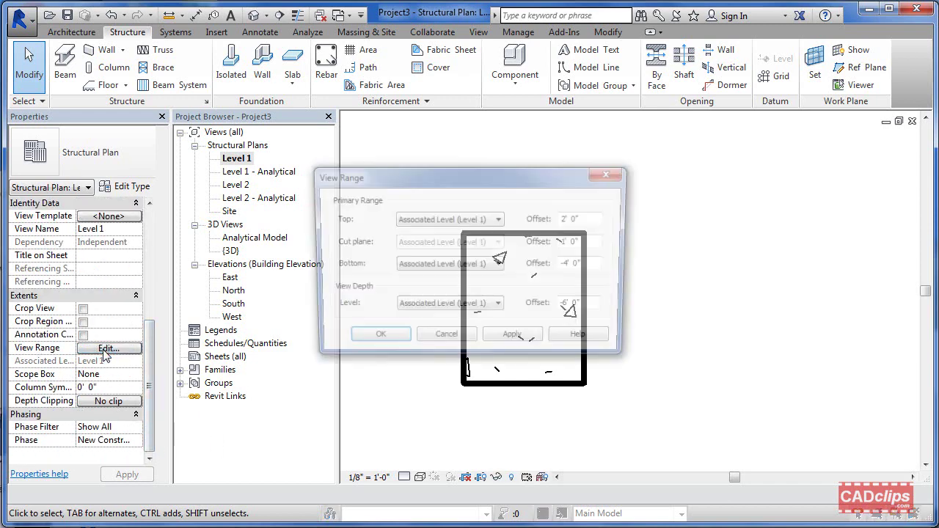
pyautogui.click(602, 241)
pyautogui.moveTo(565, 242); pyautogui.dragTo(598, 240)
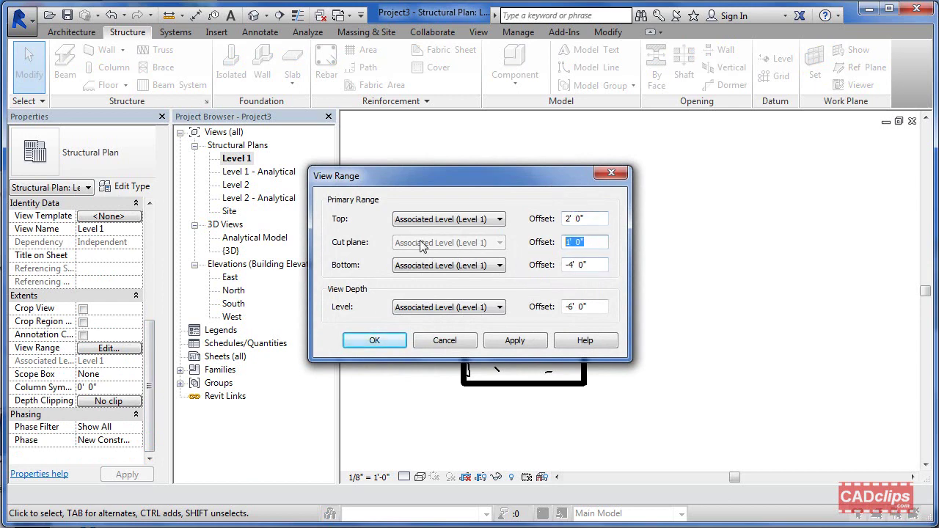
pyautogui.doubleClick(594, 241)
pyautogui.write('2')
pyautogui.click(541, 344)
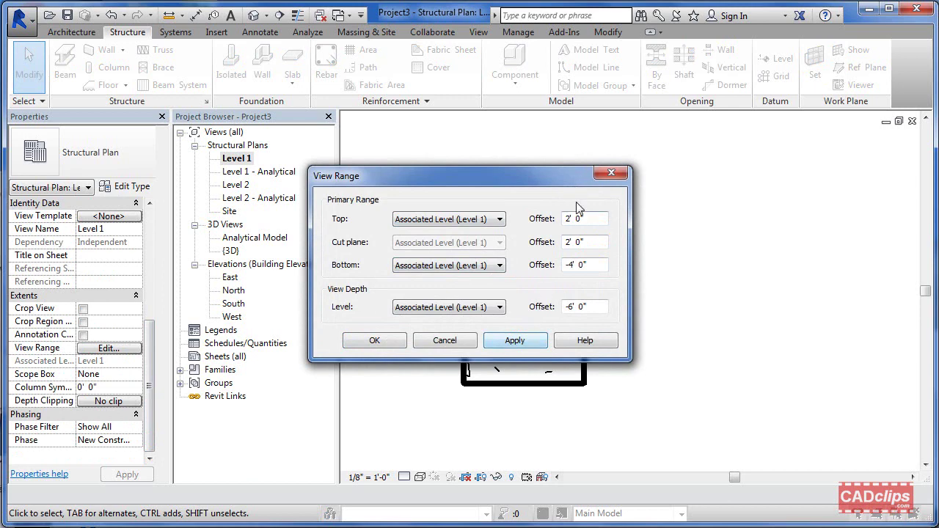
pyautogui.click(371, 340)
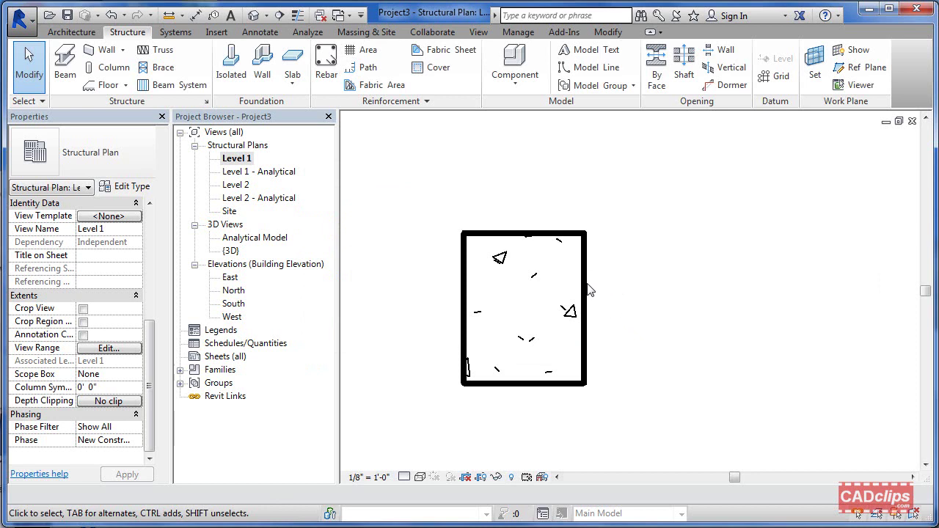
# - Set the work plane of the Level 1 plan to Reference Plane : 1
pyautogui.click(815, 70)
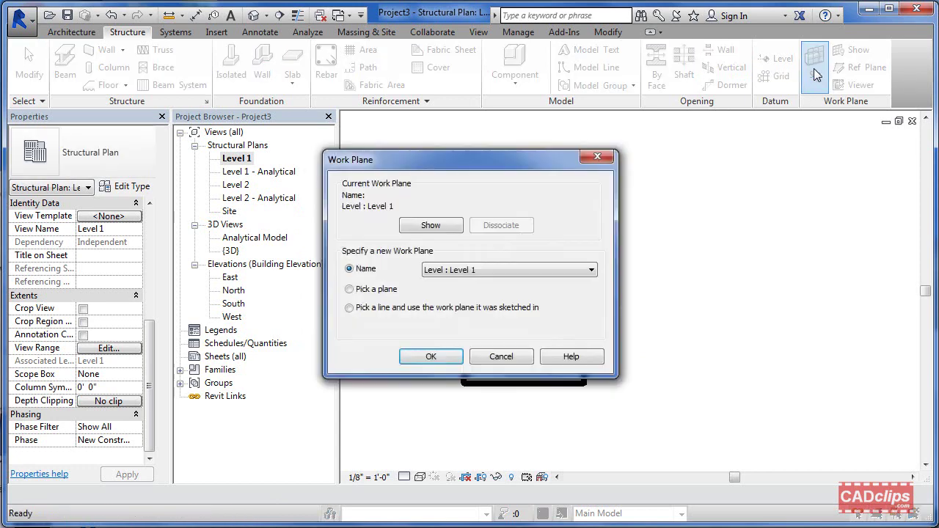
pyautogui.click(458, 271)
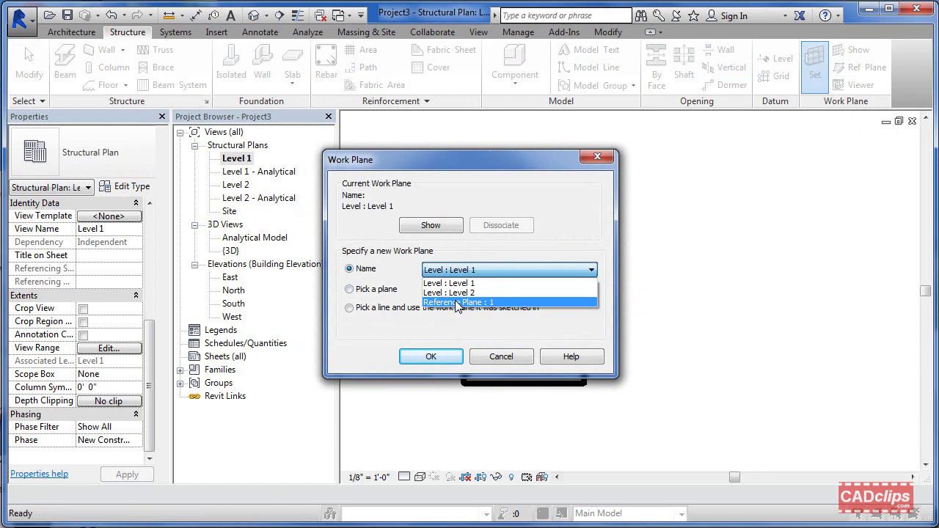
pyautogui.click(457, 303)
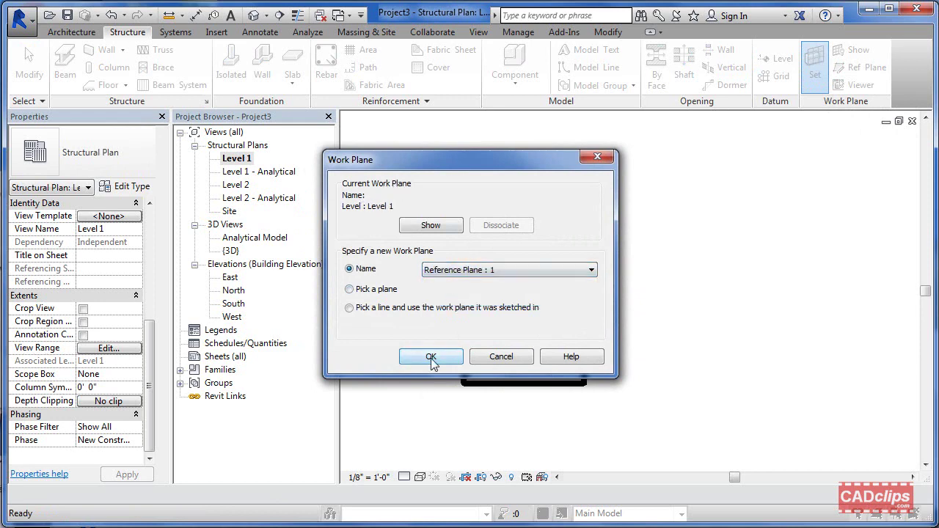
pyautogui.click(432, 358)
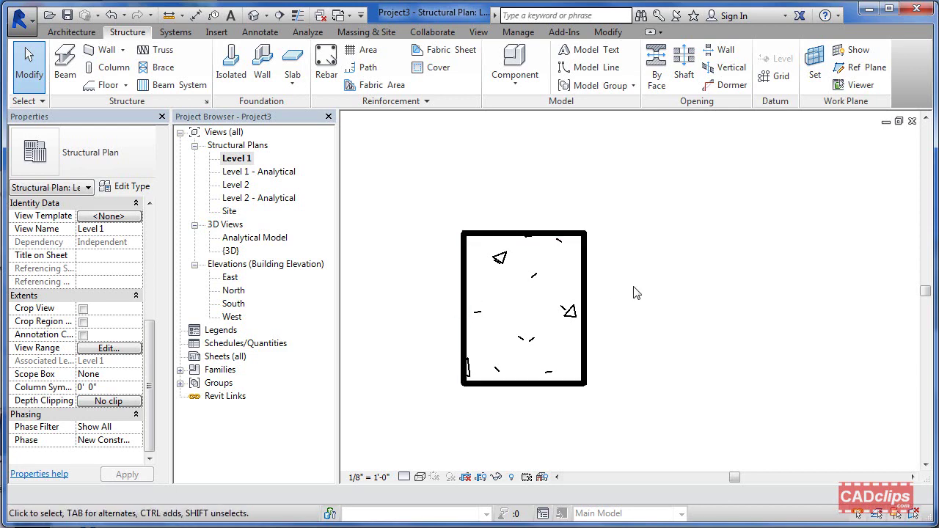
# - Place three rows of #10 straight bars, shape 00, perpendicular to cover in the column, using Fixed Number layout with quantity 3
pyautogui.click(587, 282)
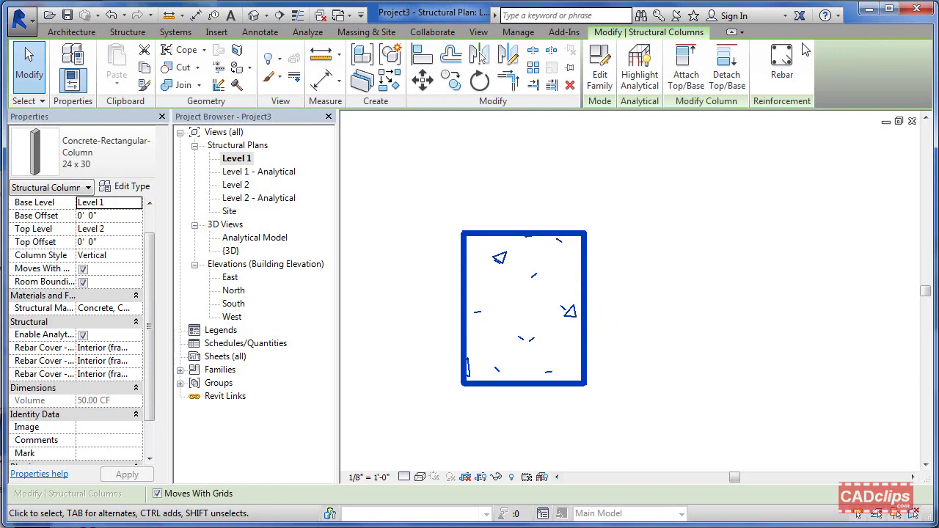
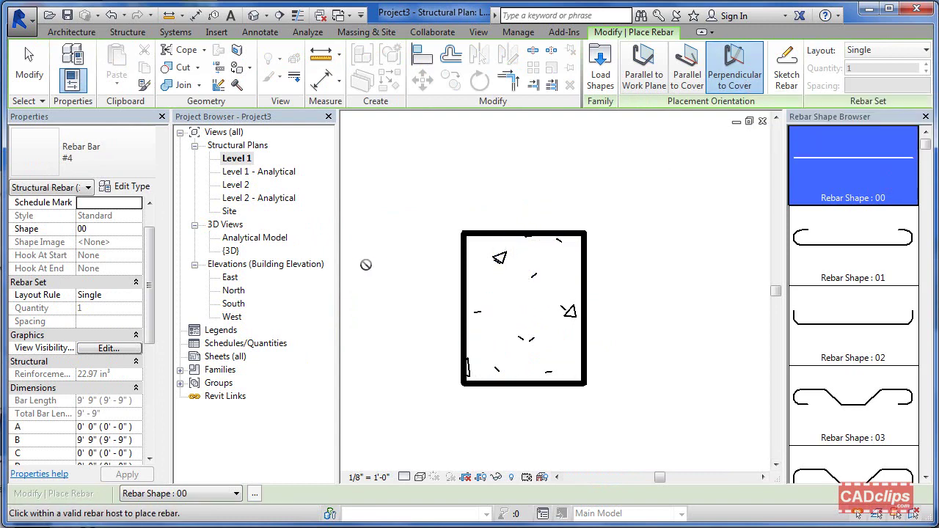
pyautogui.click(108, 160)
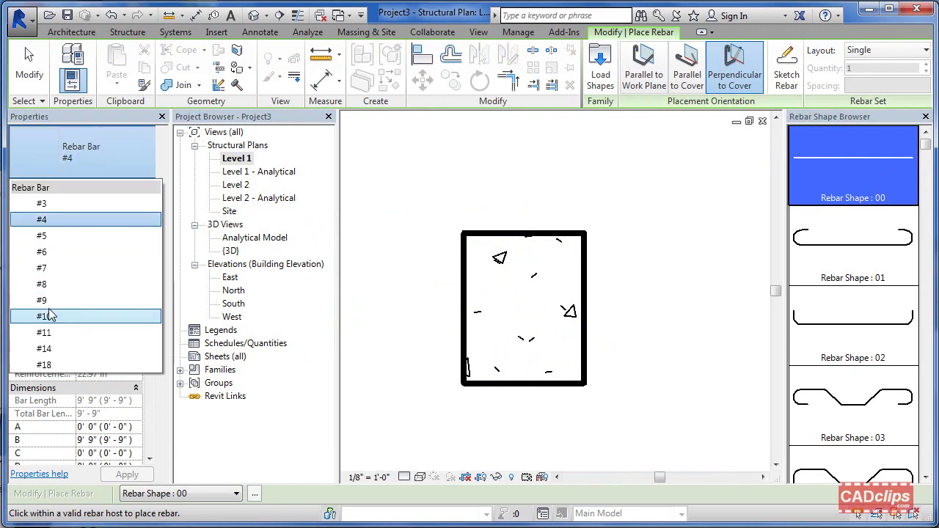
pyautogui.click(58, 318)
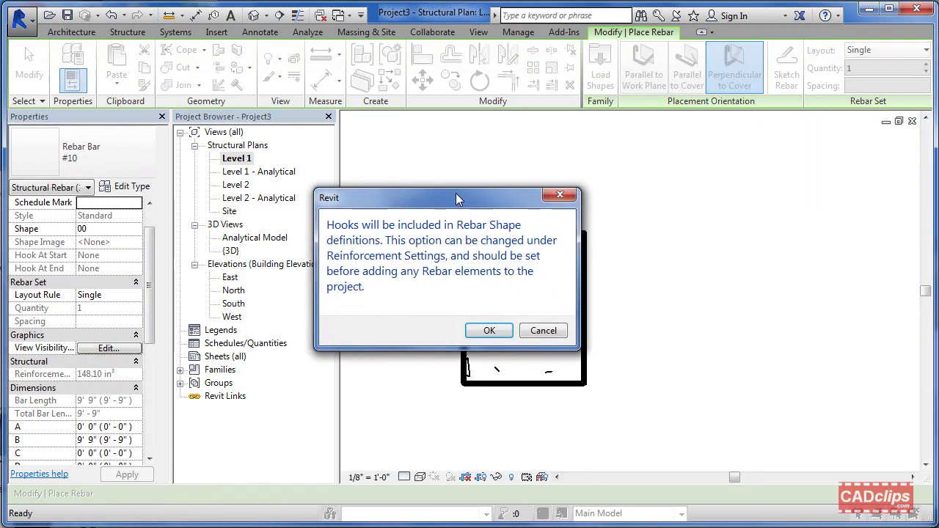
pyautogui.click(490, 330)
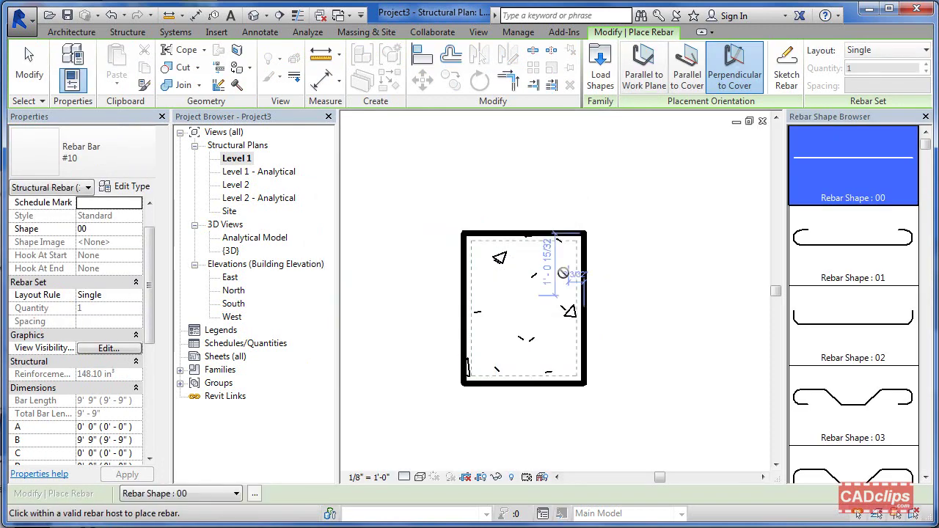
pyautogui.click(927, 50)
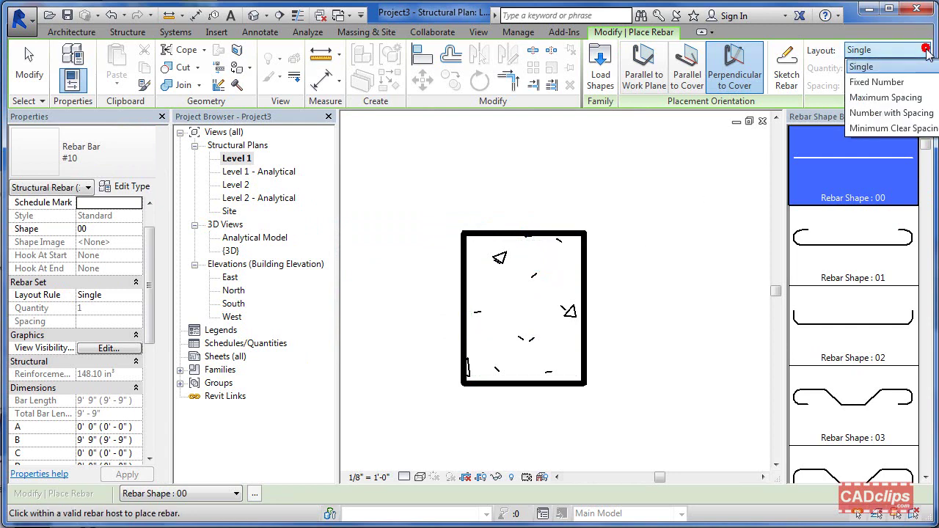
pyautogui.click(875, 82)
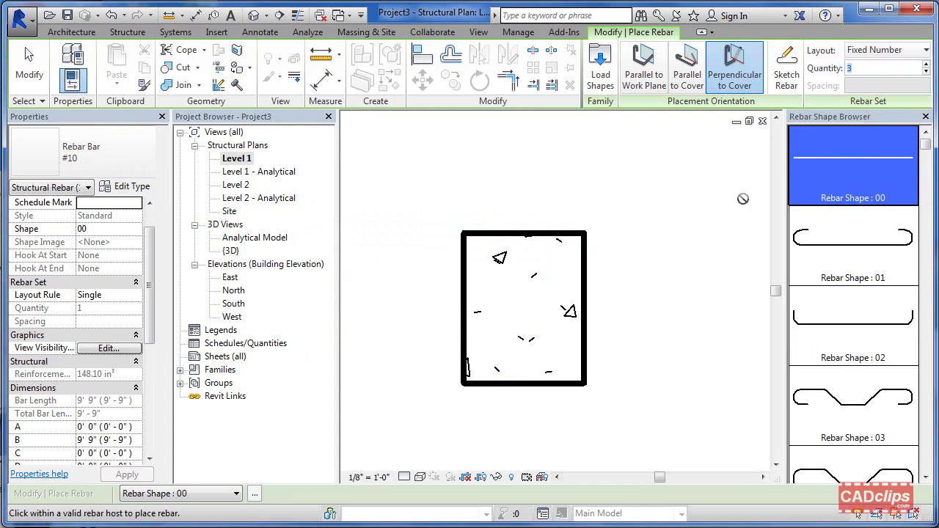
pyautogui.click(484, 257)
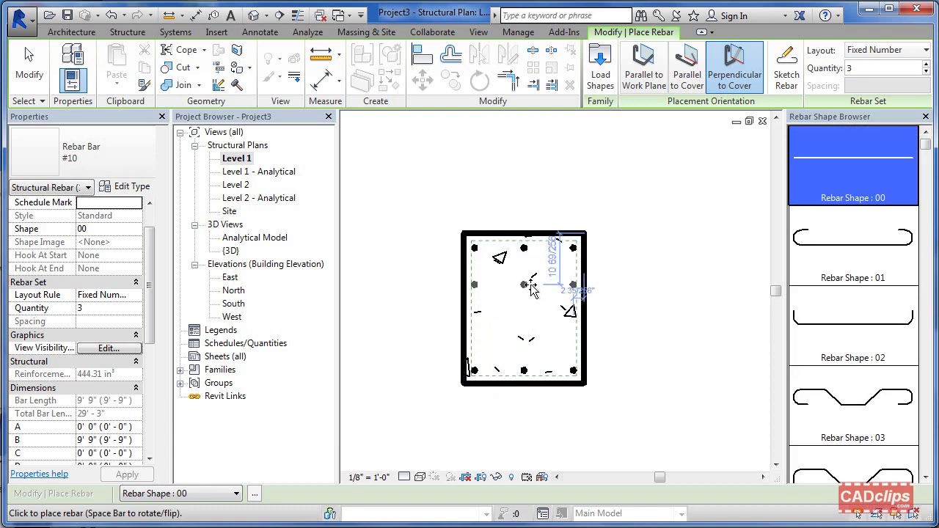
pyautogui.press('space')
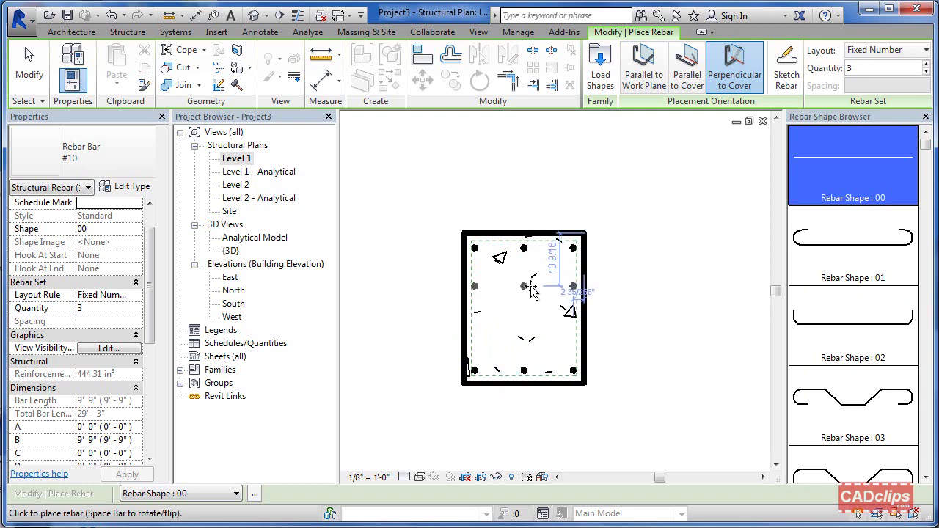
pyautogui.press('space')
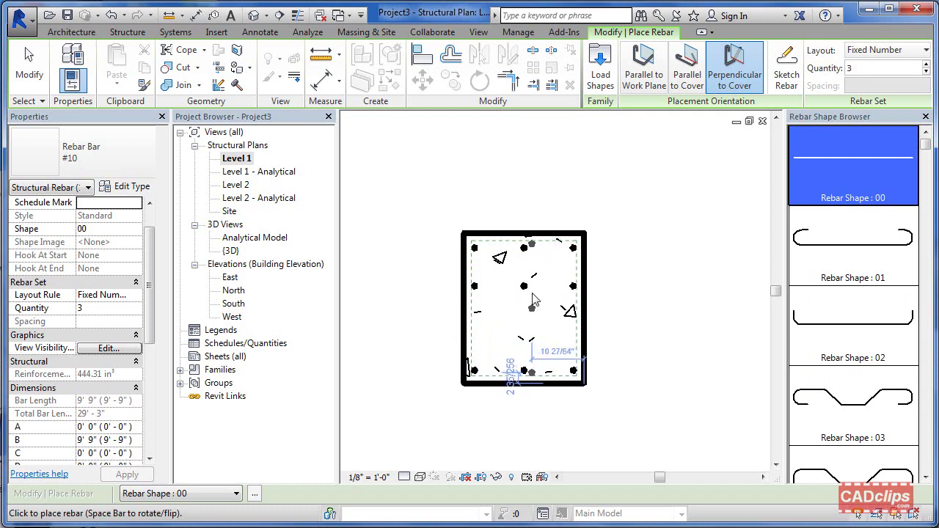
pyautogui.press('Escape')
pyautogui.press('Escape')
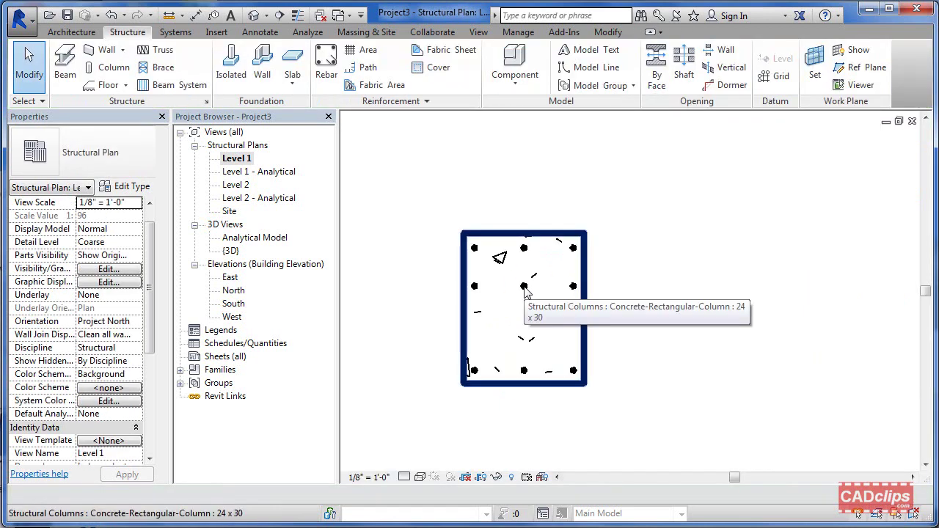
# - Nudge the middle row of vertical bars down to roughly midway between the two outer rows in the column plan
pyautogui.press('Tab')
pyautogui.click(525, 292)
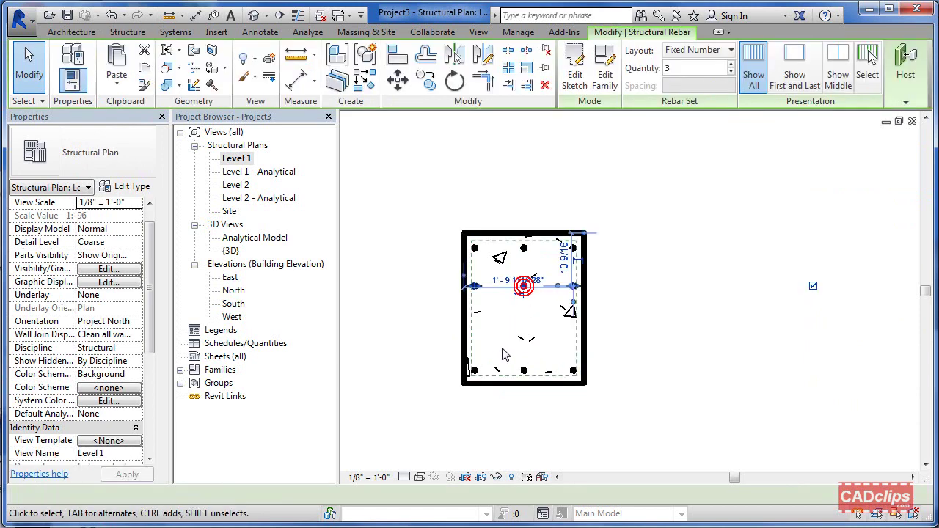
pyautogui.press('Down')
pyautogui.press('Down')
pyautogui.press('Down')
pyautogui.press('Down')
pyautogui.press('Down')
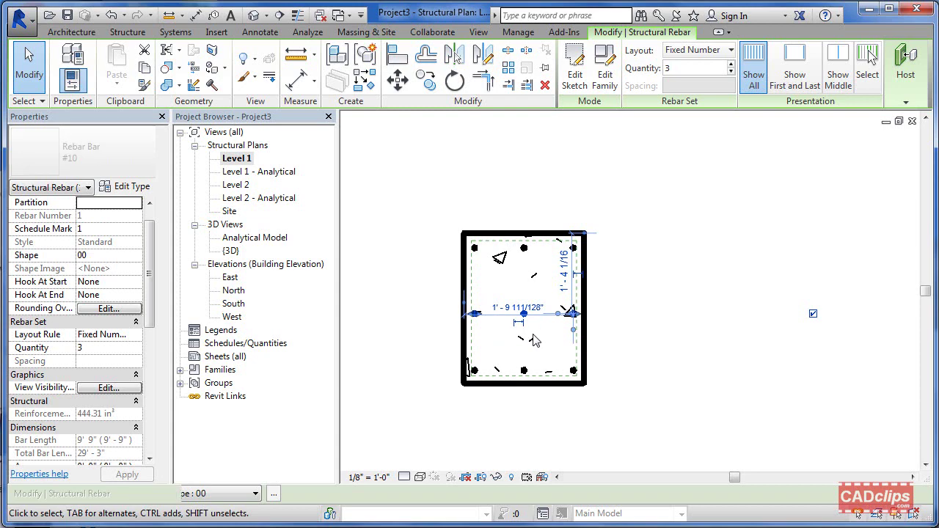
pyautogui.press('Escape')
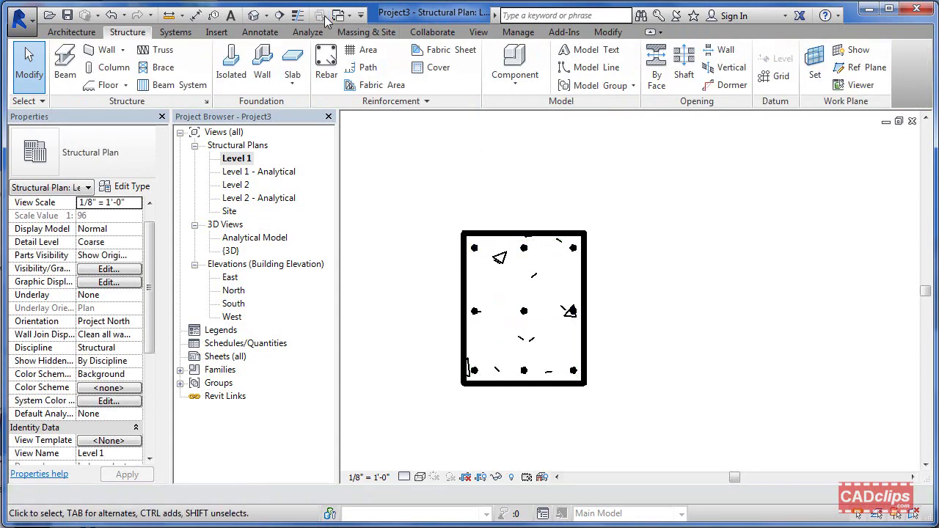
# - Open the default 3D view and tile it beside the Level 1 structural plan, framing the column
pyautogui.click(479, 32)
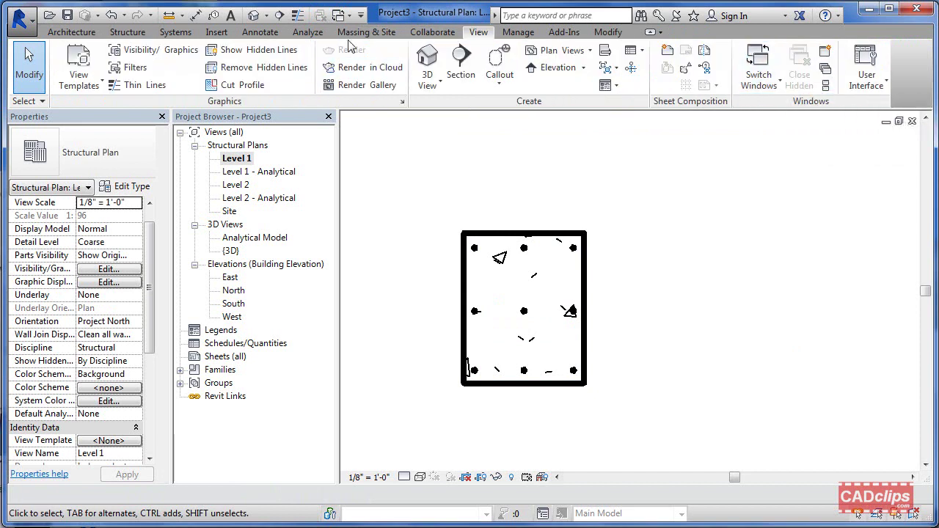
pyautogui.click(254, 15)
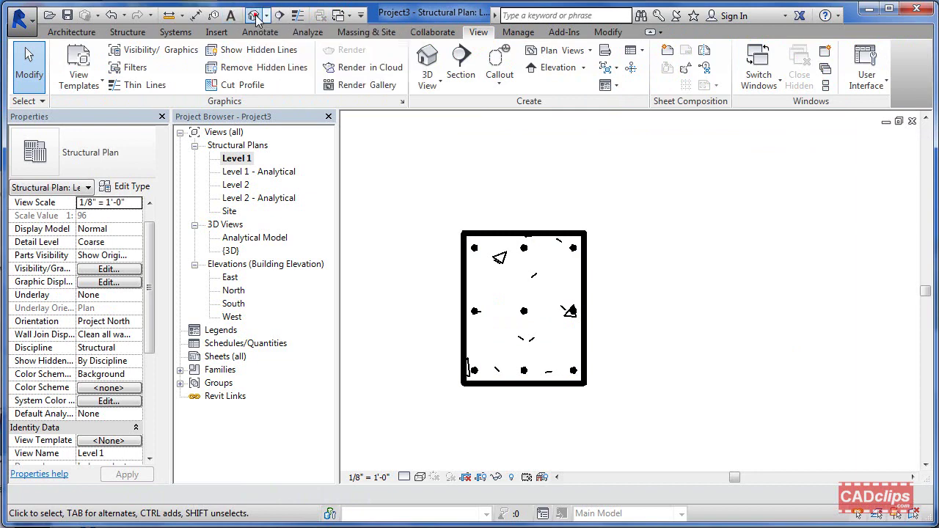
pyautogui.click(826, 86)
pyautogui.moveTo(536, 242); pyautogui.dragTo(500, 262, button='middle')
pyautogui.scroll(4, 600, 293)
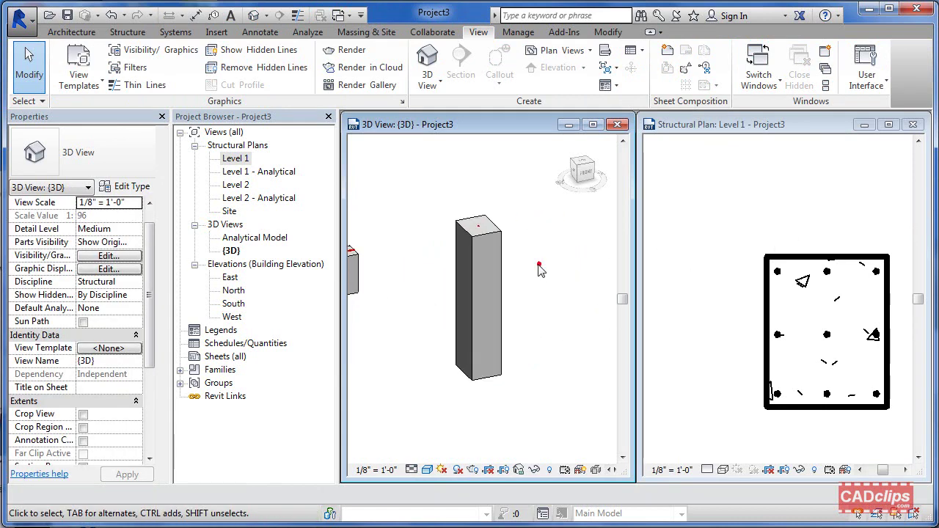
# - Set the 3D view's visual style to Wireframe to examine the bars inside the column
pyautogui.click(427, 470)
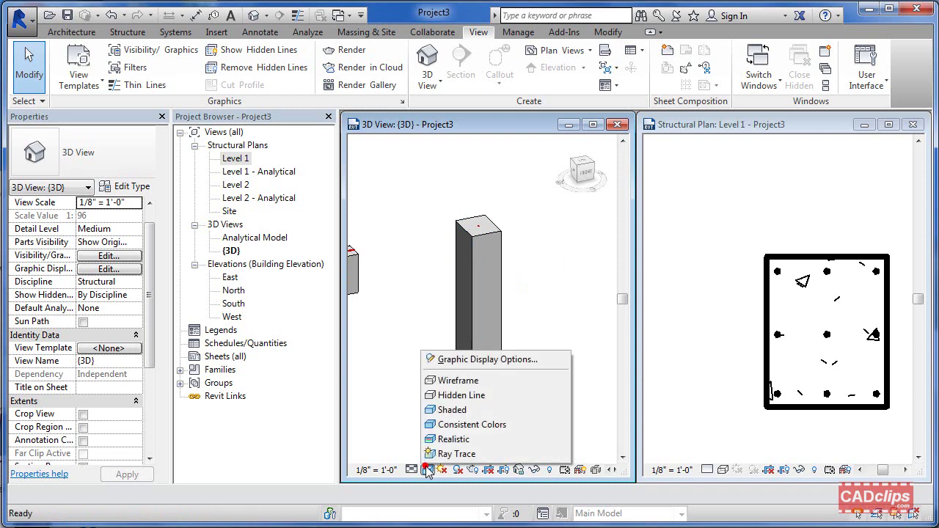
pyautogui.click(461, 381)
pyautogui.scroll(3, 519, 298)
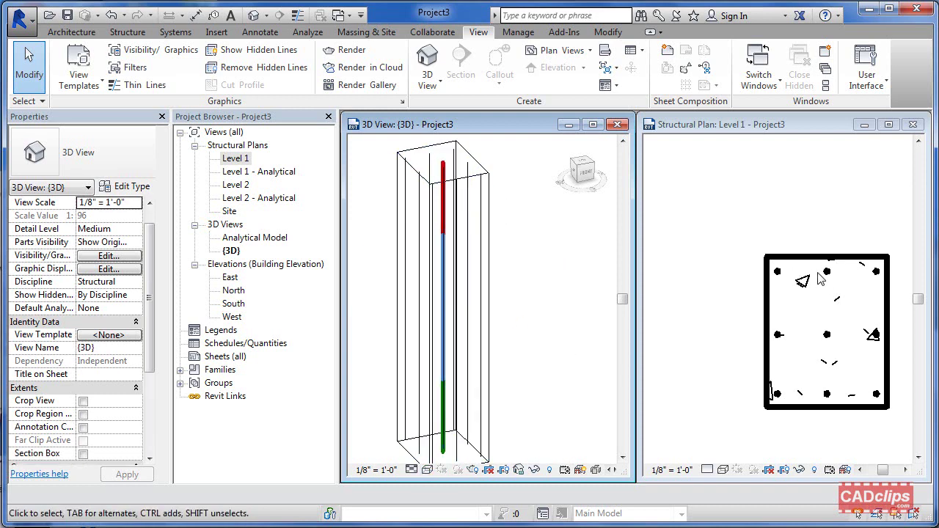
# - Widen the Level 1 plan window beside the 3D view and frame the whole column section in it
pyautogui.click(778, 213)
pyautogui.scroll(-2, 772, 216)
pyautogui.moveTo(771, 216)
pyautogui.mouseDown(button='middle')
pyautogui.moveTo(759, 210)
pyautogui.moveTo(764, 217)
pyautogui.mouseUp(button='middle')
pyautogui.moveTo(631, 165)
pyautogui.mouseDown()
pyautogui.moveTo(610, 167)
pyautogui.moveTo(620, 169)
pyautogui.mouseUp()
pyautogui.click(727, 212)
pyautogui.moveTo(844, 264); pyautogui.dragTo(833, 262, button='middle')
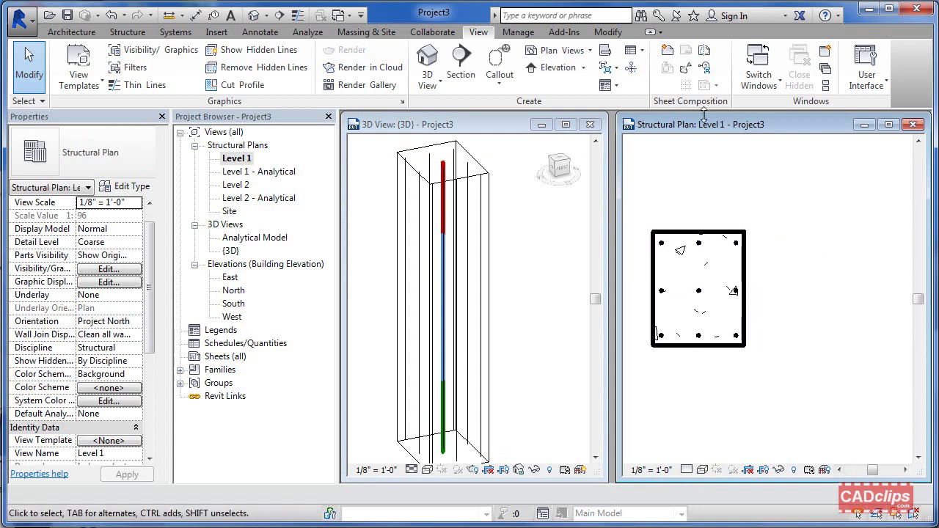
pyautogui.moveTo(620, 146); pyautogui.dragTo(614, 146)
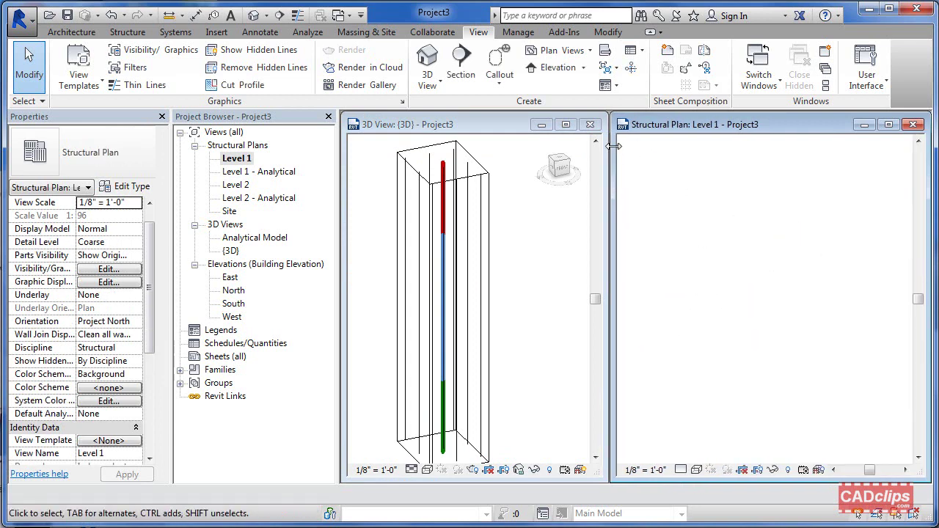
# - Choose rebar shape T1 for the column tie and set its placement orientation parallel to the work plane
pyautogui.click(704, 238)
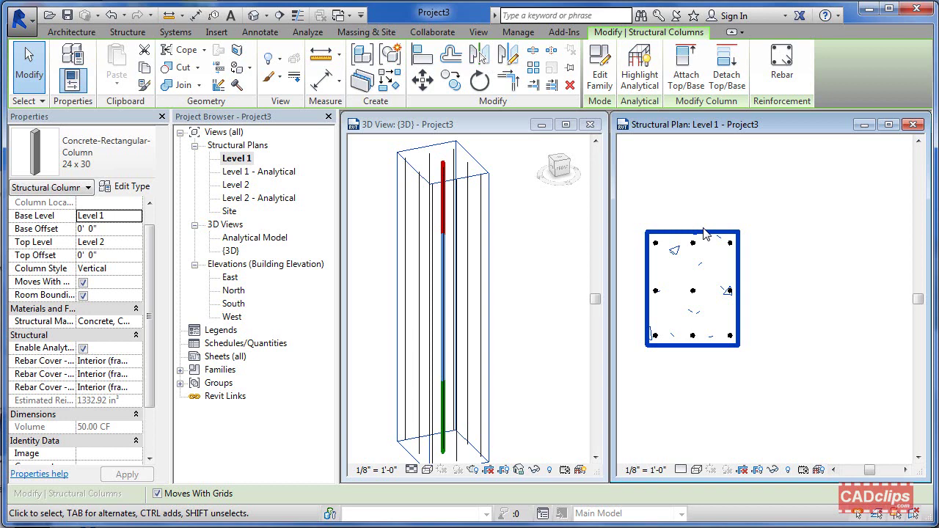
pyautogui.click(783, 70)
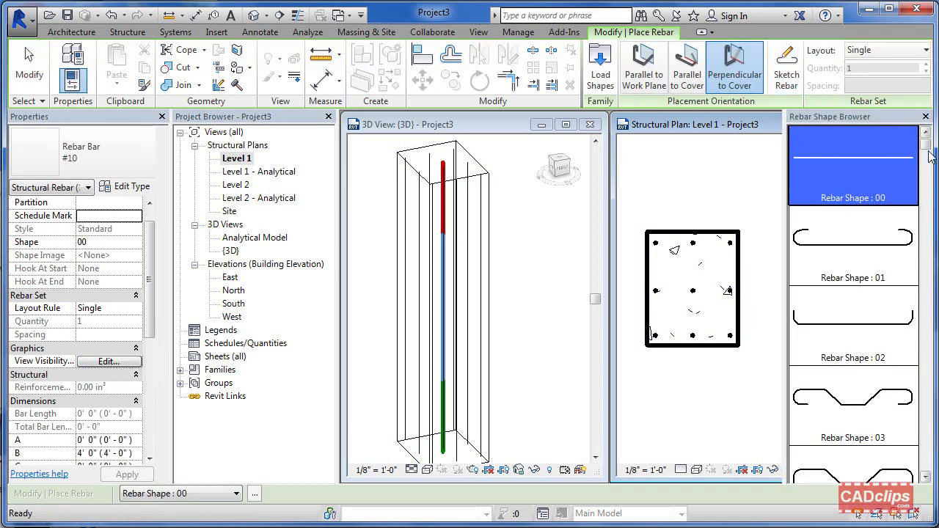
pyautogui.moveTo(931, 150); pyautogui.dragTo(919, 410)
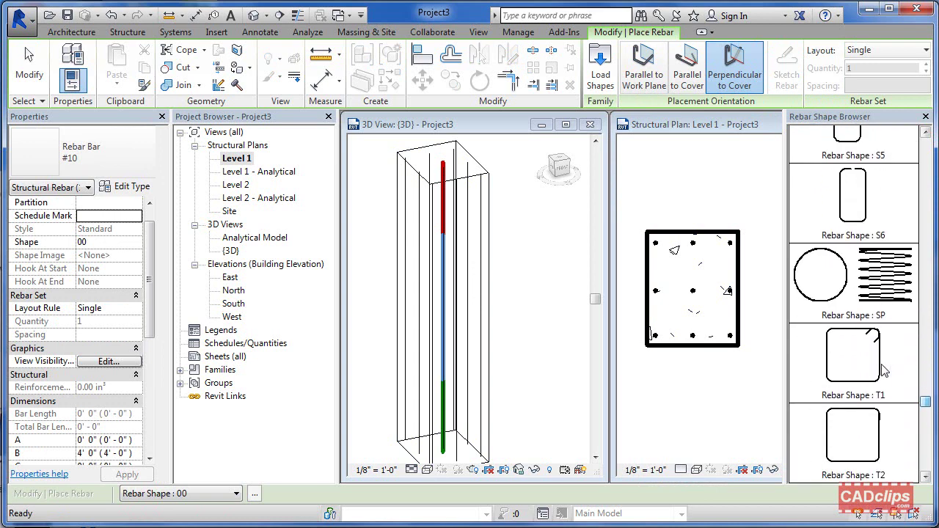
pyautogui.click(881, 370)
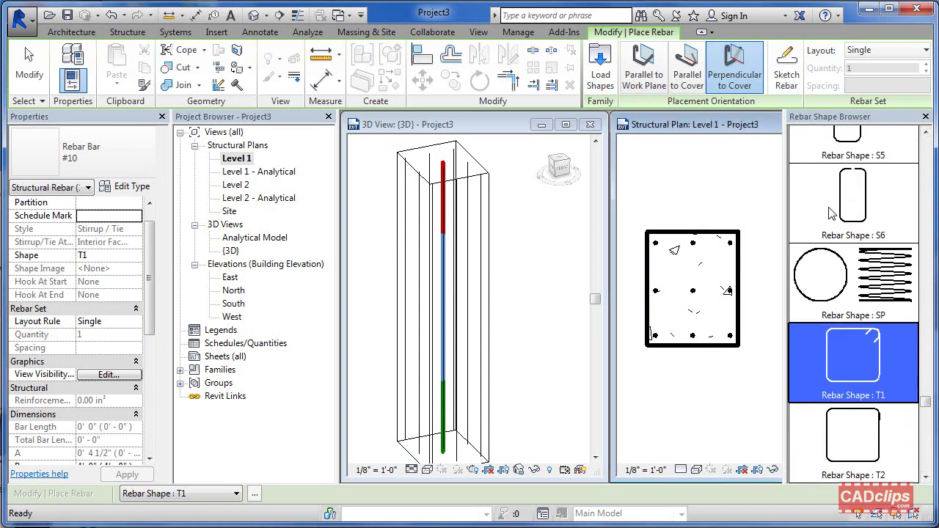
pyautogui.click(644, 70)
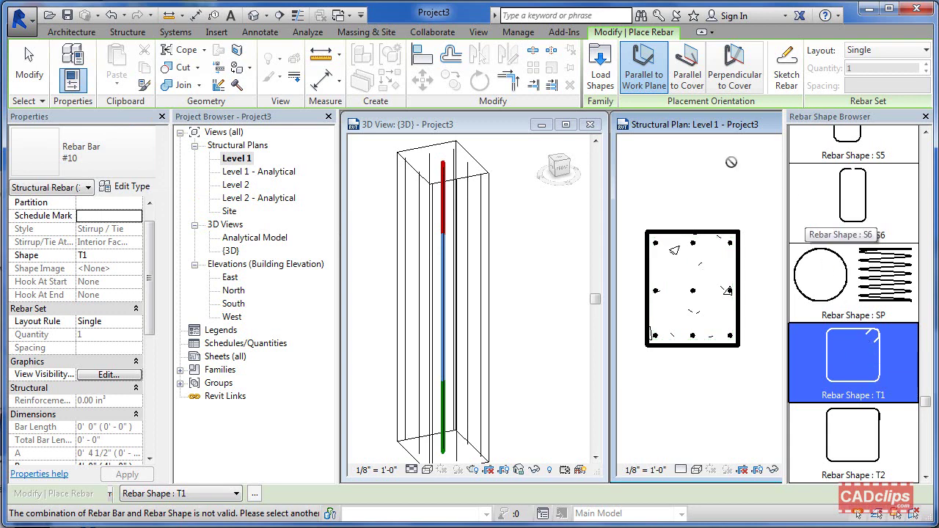
pyautogui.click(22, 74)
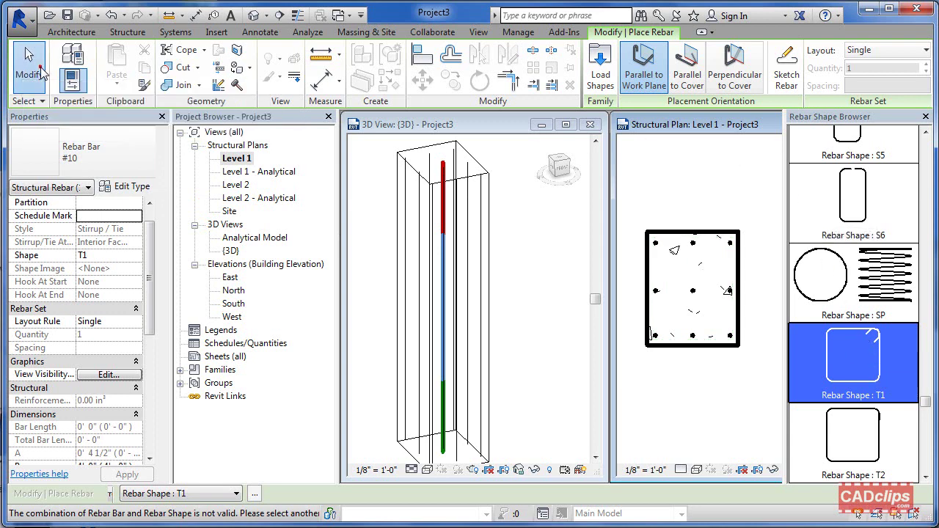
# - Restart rebar placement in the column and try bar types #6 and #5 with the T1 tie shape
pyautogui.click(666, 233)
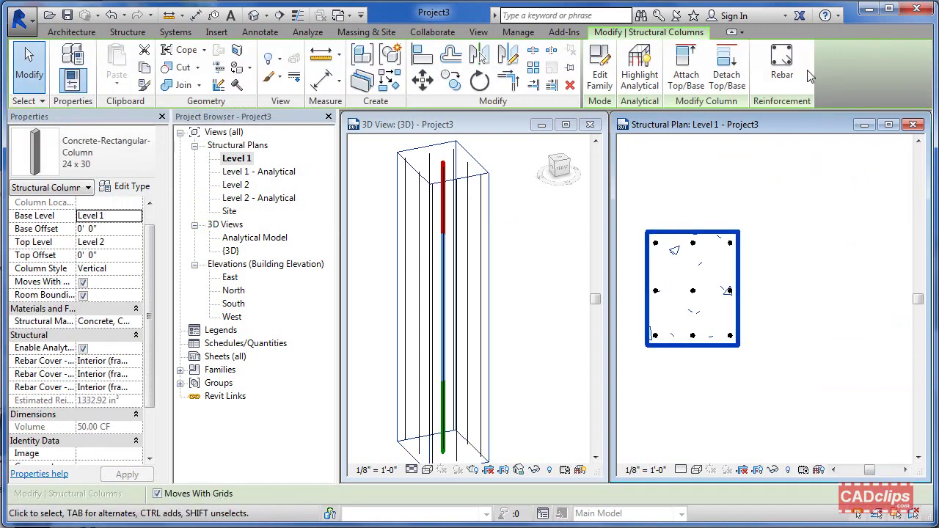
pyautogui.click(782, 62)
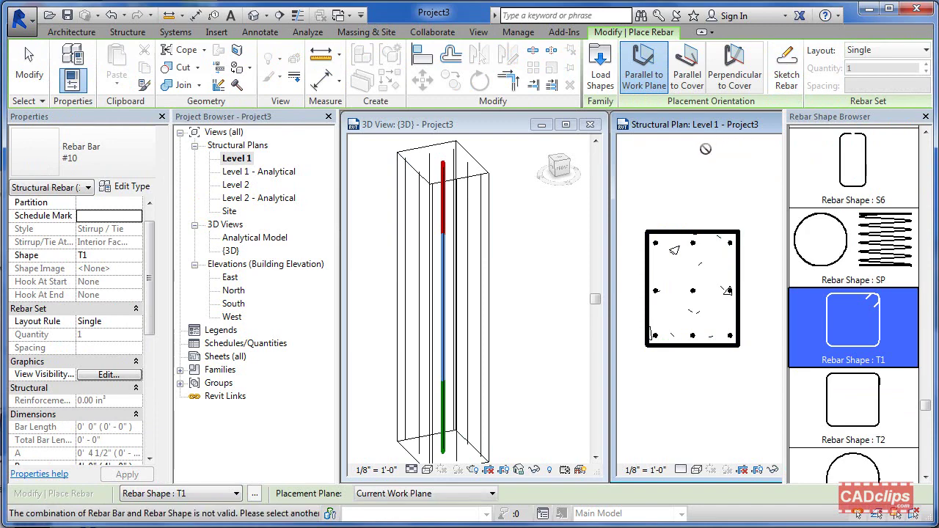
pyautogui.click(53, 189)
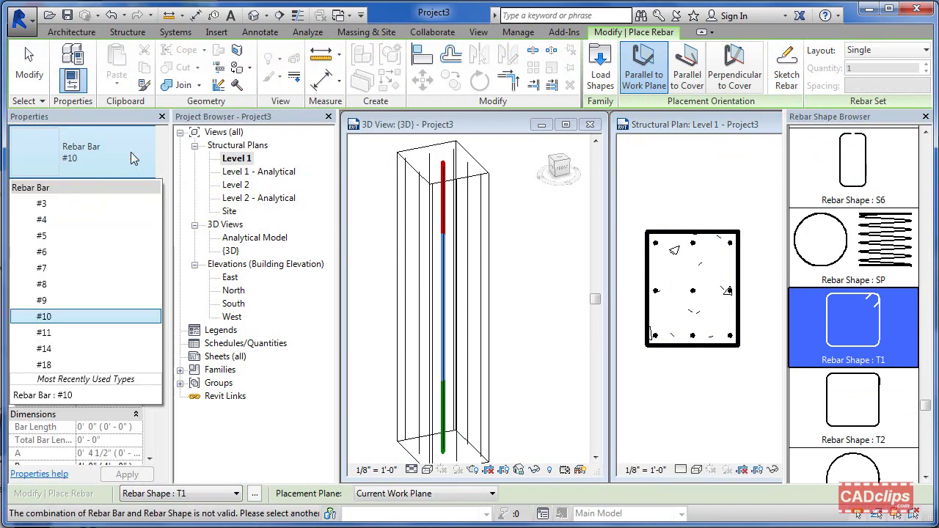
pyautogui.click(53, 253)
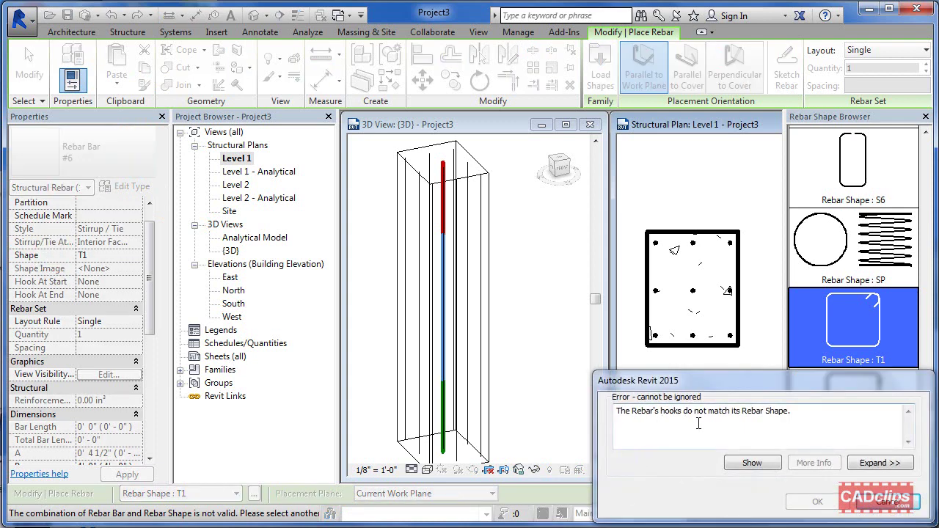
pyautogui.click(857, 503)
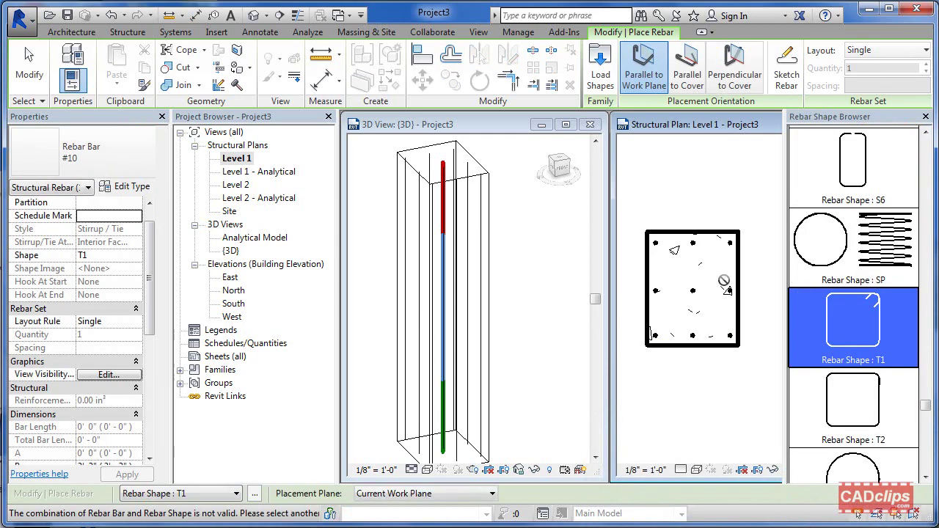
pyautogui.click(93, 152)
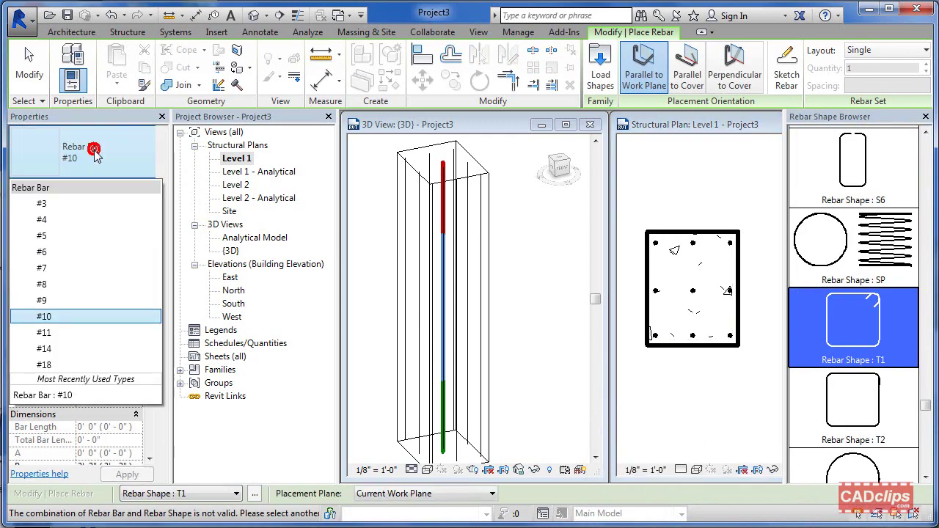
pyautogui.click(44, 236)
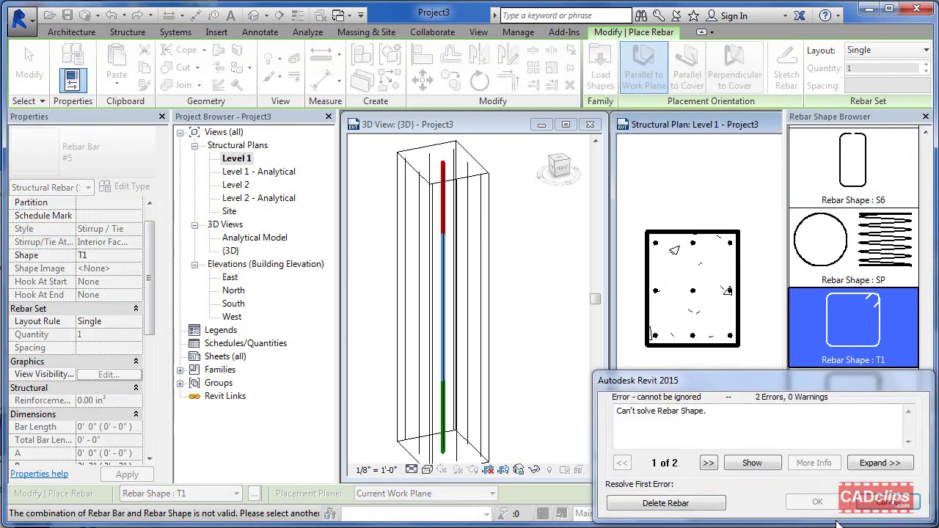
pyautogui.click(890, 503)
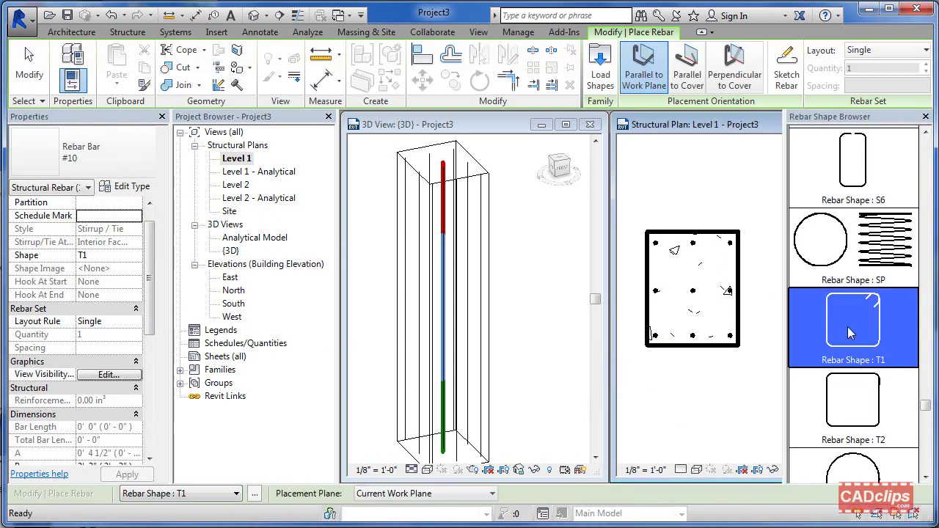
pyautogui.moveTo(926, 404); pyautogui.dragTo(937, 138)
pyautogui.click(875, 160)
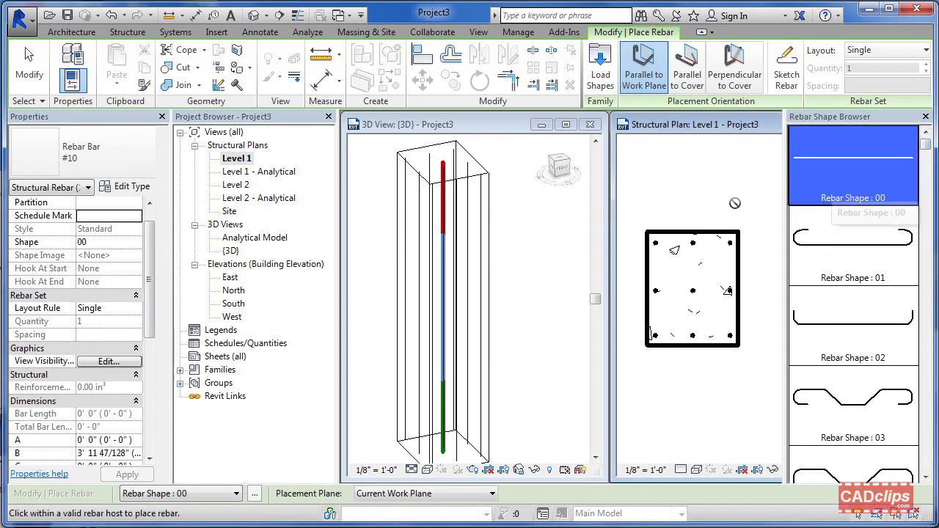
pyautogui.press('Escape')
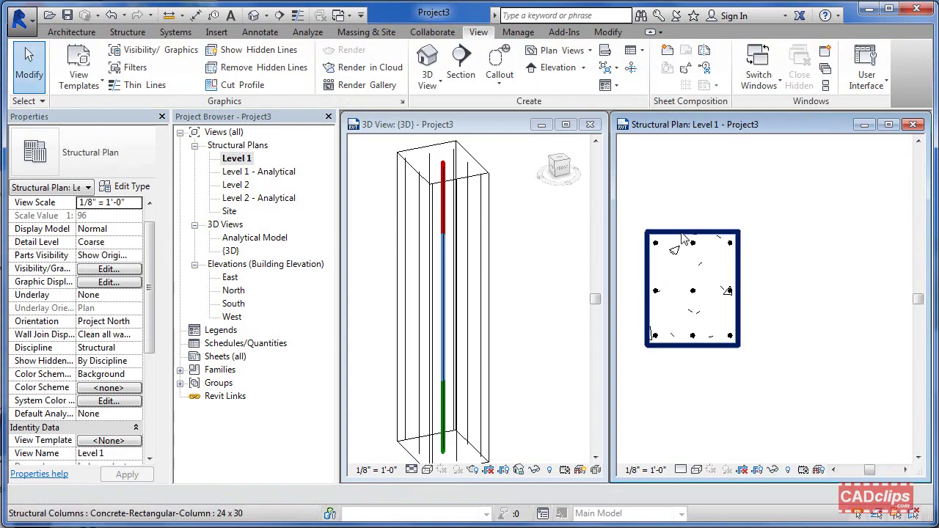
# - Start rebar placement on the column again with bar type #5 and rebar shape T1
pyautogui.click(682, 238)
pyautogui.click(783, 75)
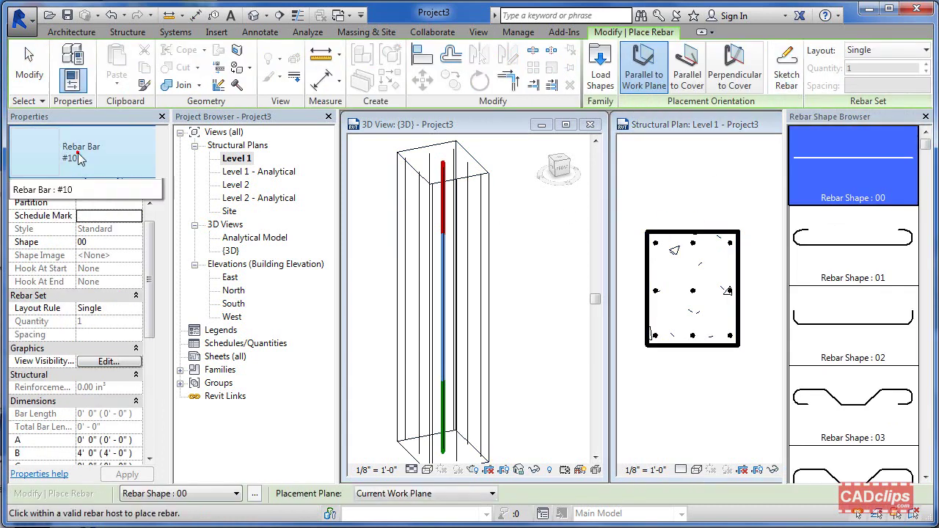
pyautogui.click(79, 160)
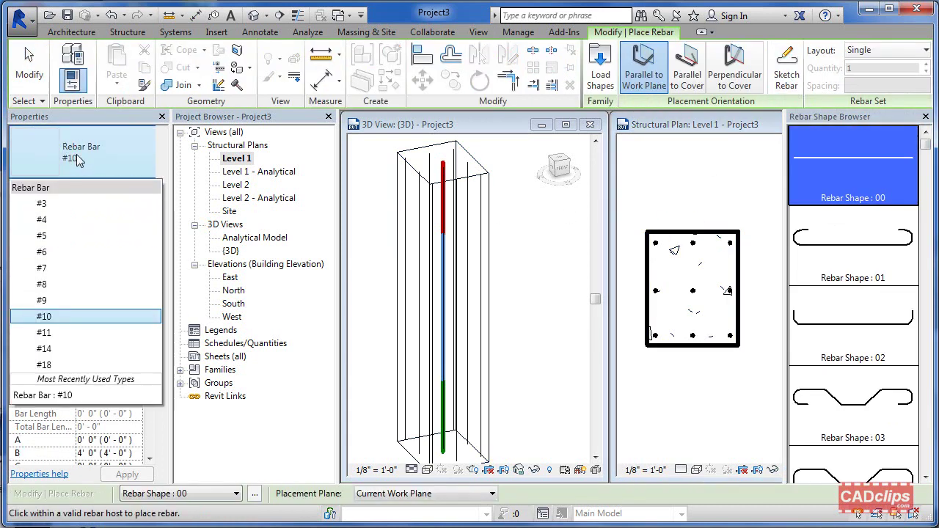
pyautogui.click(49, 236)
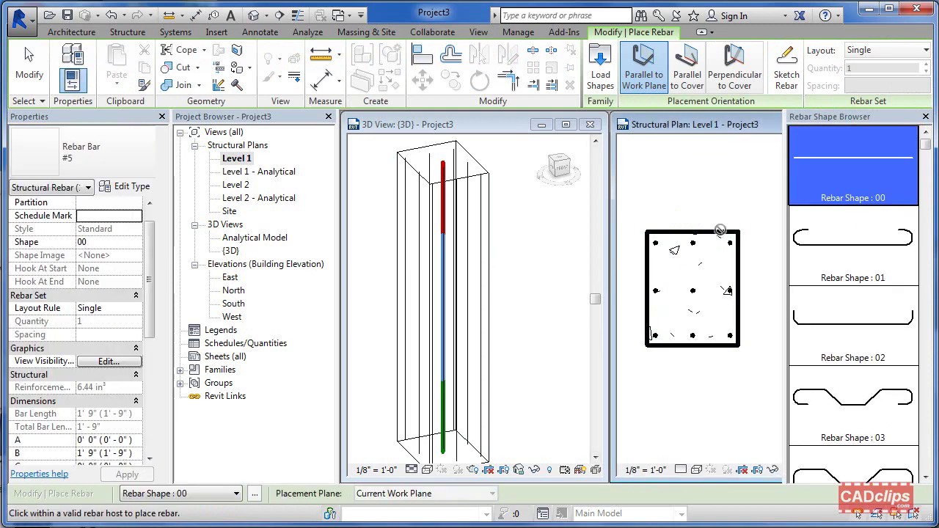
pyautogui.moveTo(932, 150); pyautogui.dragTo(935, 409)
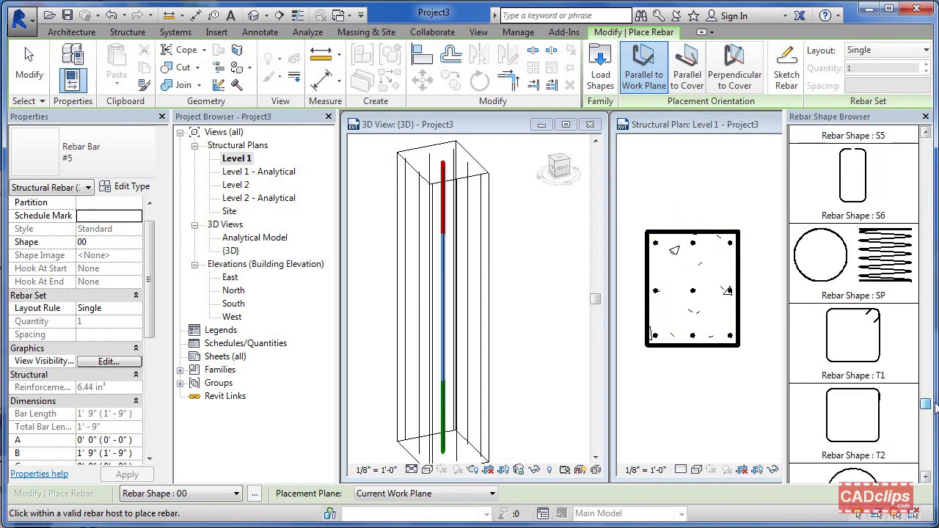
pyautogui.click(869, 345)
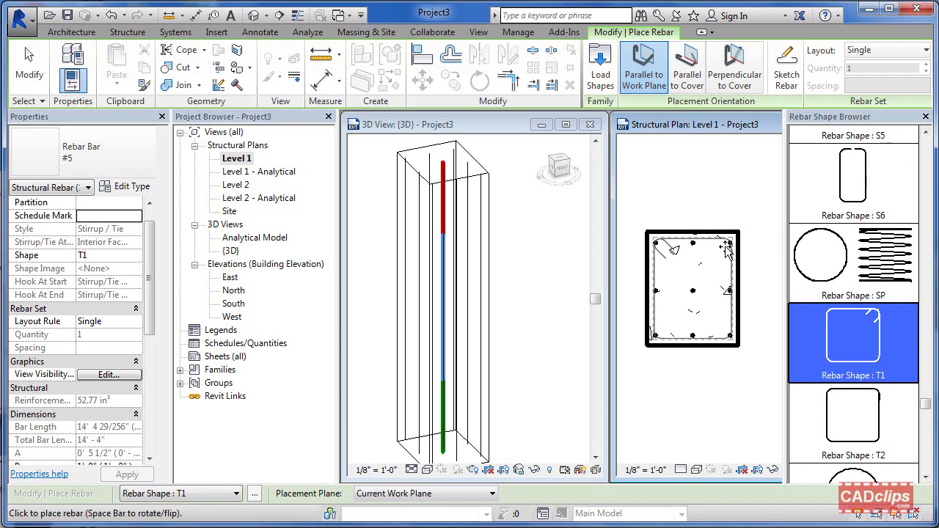
# - Place one T1 tie around the vertical bars in the column's Level 1 plan section, with its hooks at the upper-right corner bar
pyautogui.scroll(2, 725, 249)
pyautogui.scroll(-1, 727, 248)
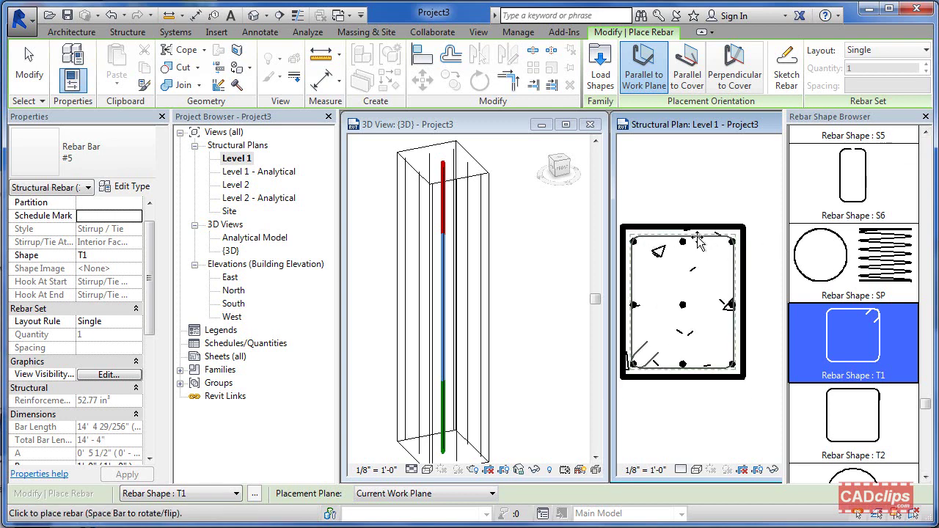
pyautogui.click(709, 357)
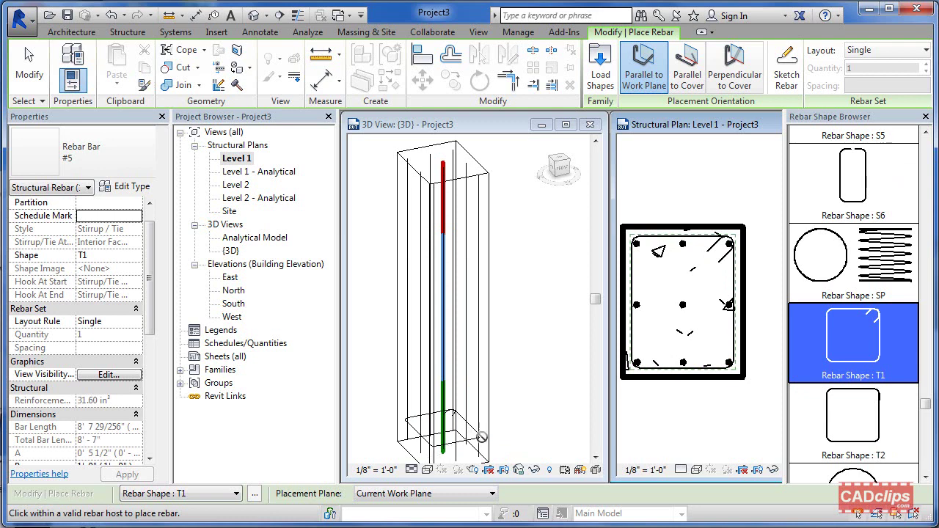
pyautogui.click(679, 334)
pyautogui.press('Escape')
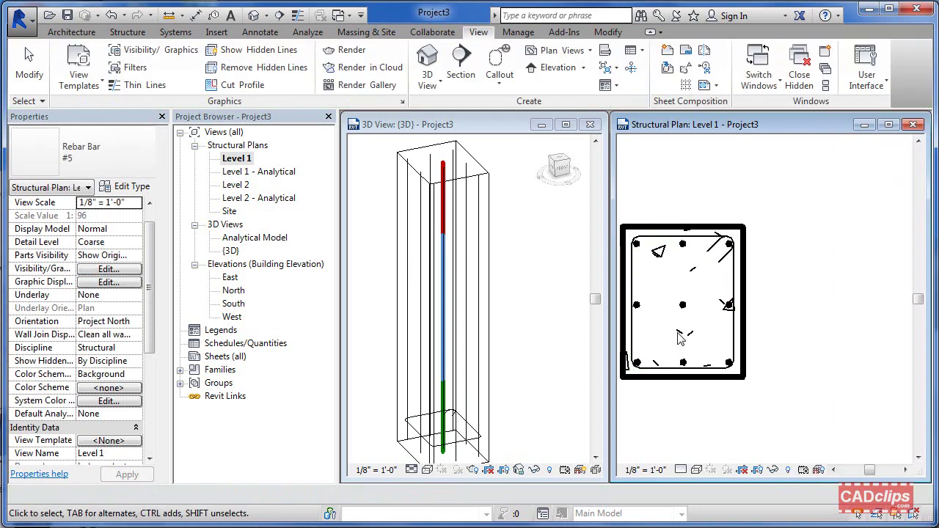
# - Set the column tie's layout to Maximum Spacing with a spacing of 8 inches
pyautogui.click(665, 236)
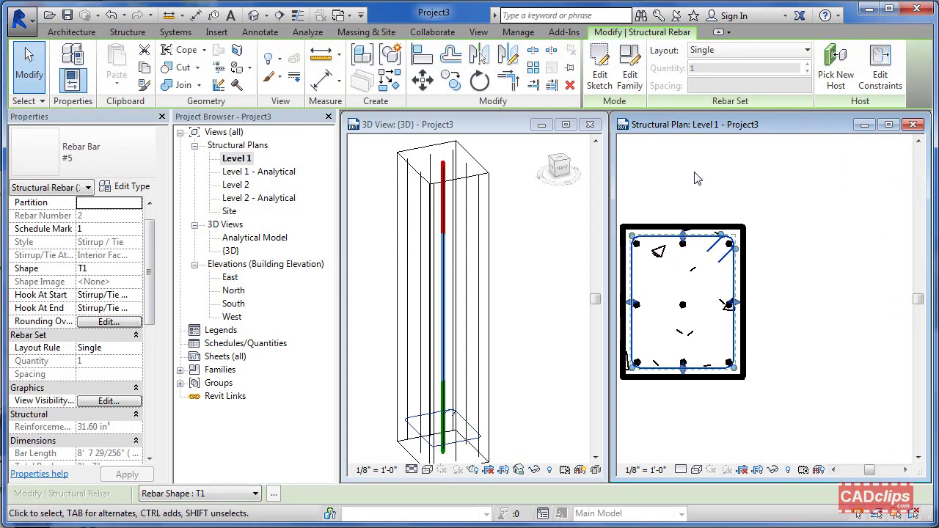
pyautogui.click(730, 50)
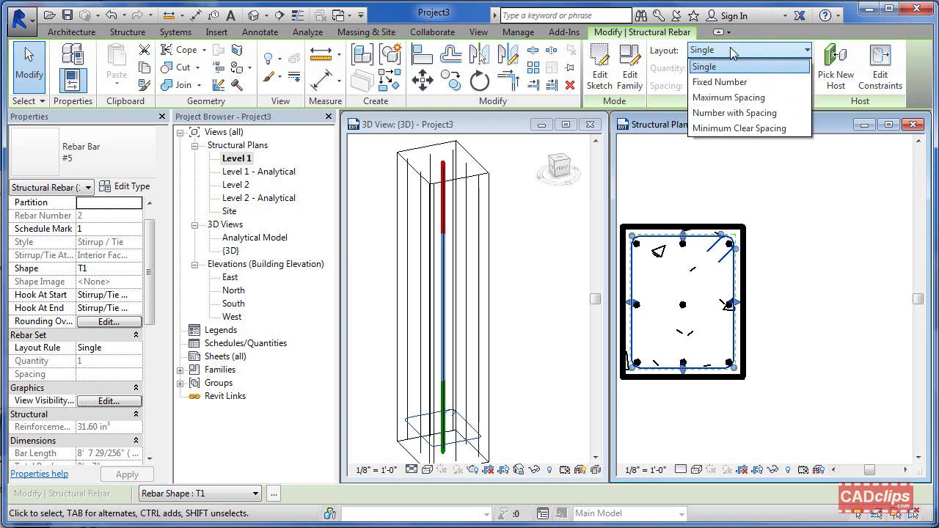
pyautogui.click(745, 100)
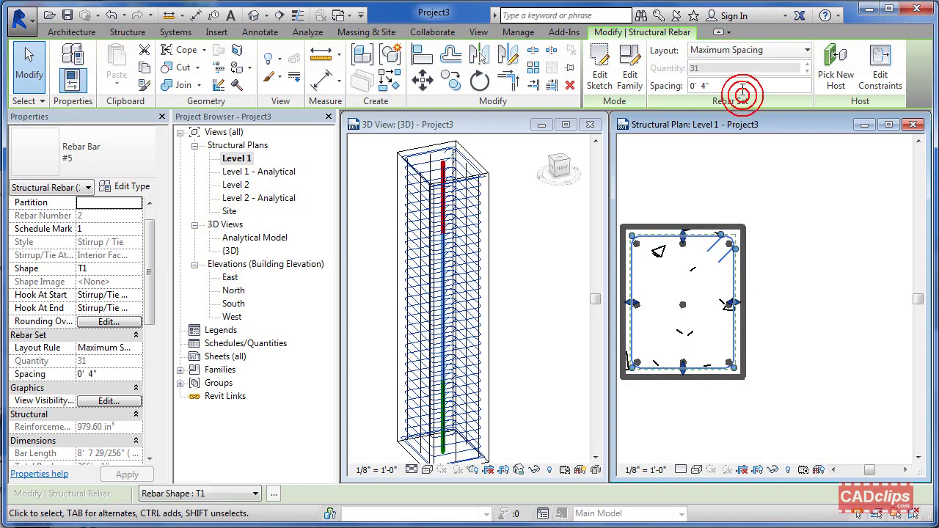
pyautogui.click(734, 85)
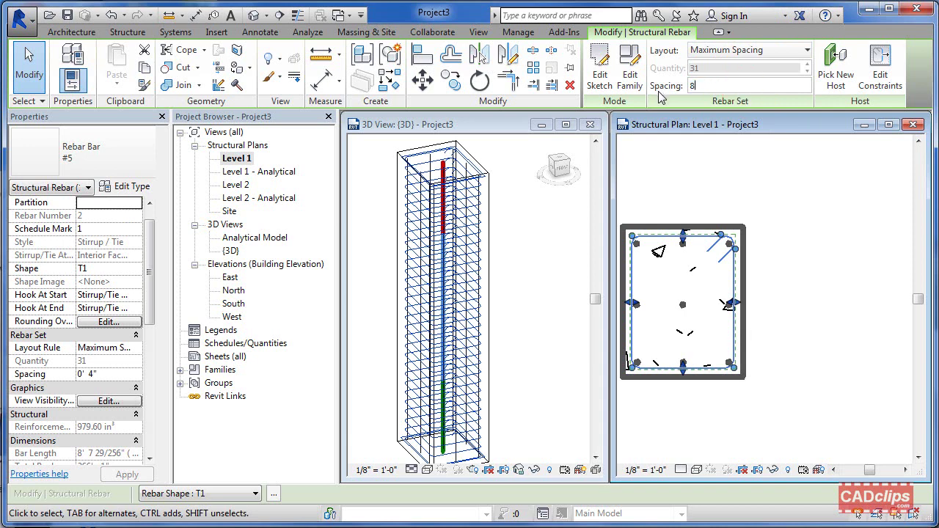
pyautogui.write('8')
pyautogui.press('Return')
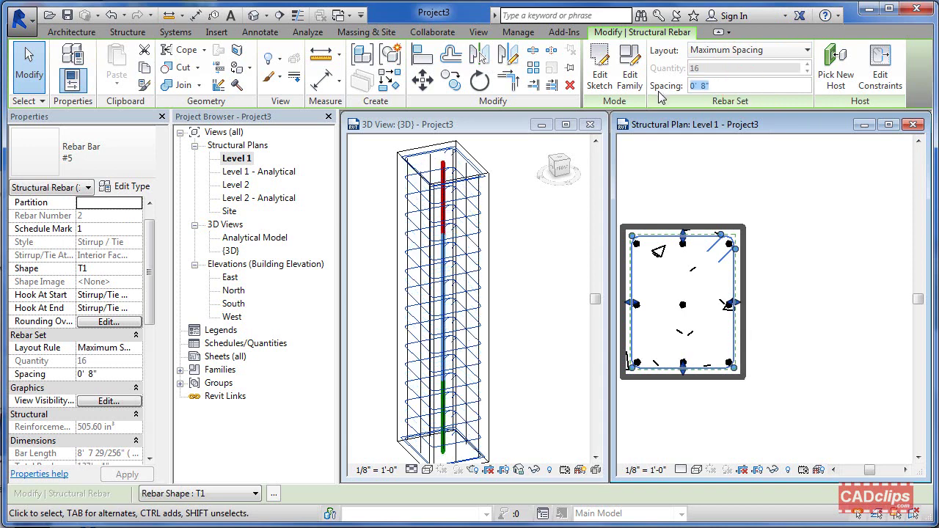
pyautogui.press('Escape')
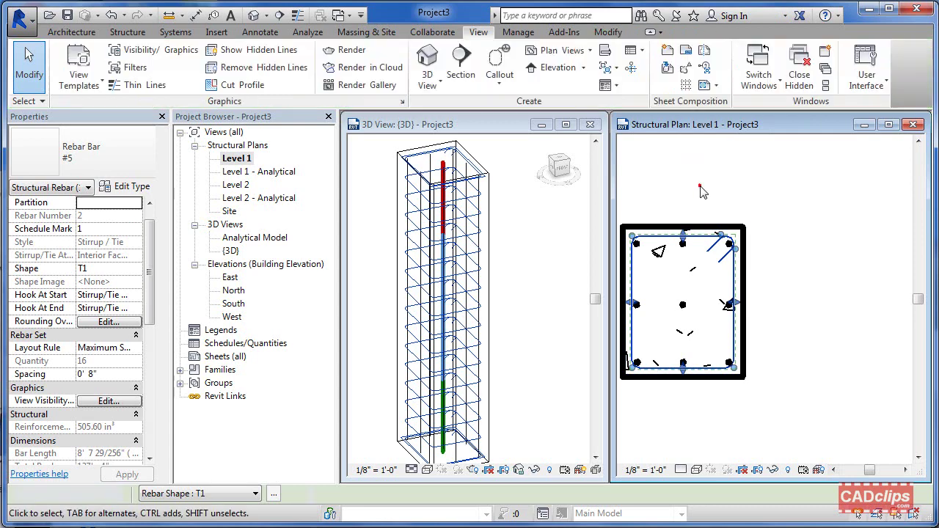
# - Open the Level 2 structural plan and close the Level 1 plan view
pyautogui.click(528, 272)
pyautogui.scroll(-3, 523, 290)
pyautogui.moveTo(521, 291); pyautogui.dragTo(529, 292, button='middle')
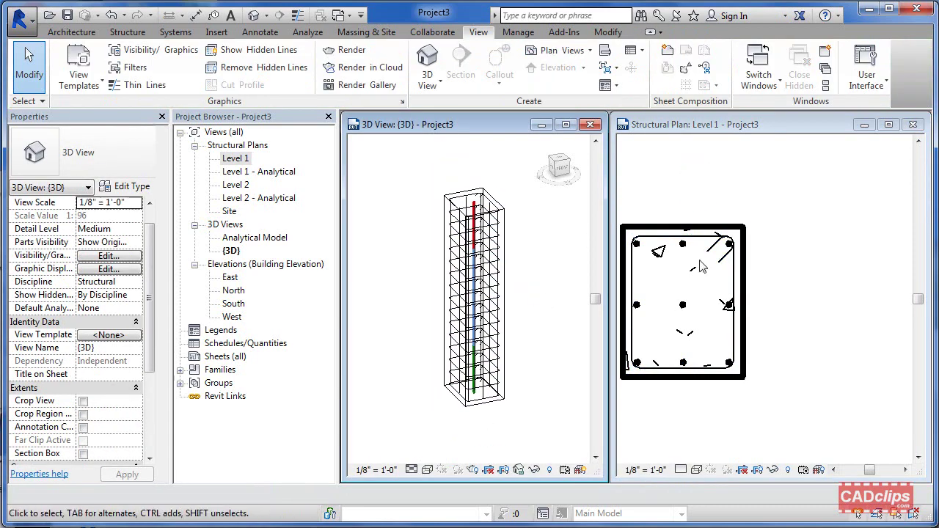
pyautogui.click(726, 205)
pyautogui.moveTo(721, 206); pyautogui.dragTo(775, 207, button='middle')
pyautogui.scroll(-2, 730, 193)
pyautogui.doubleClick(245, 188)
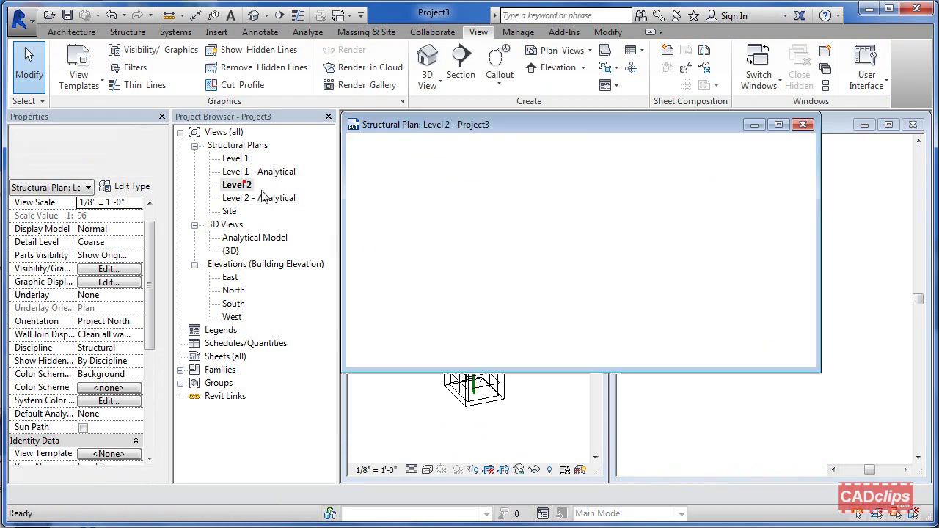
pyautogui.scroll(-1, 589, 262)
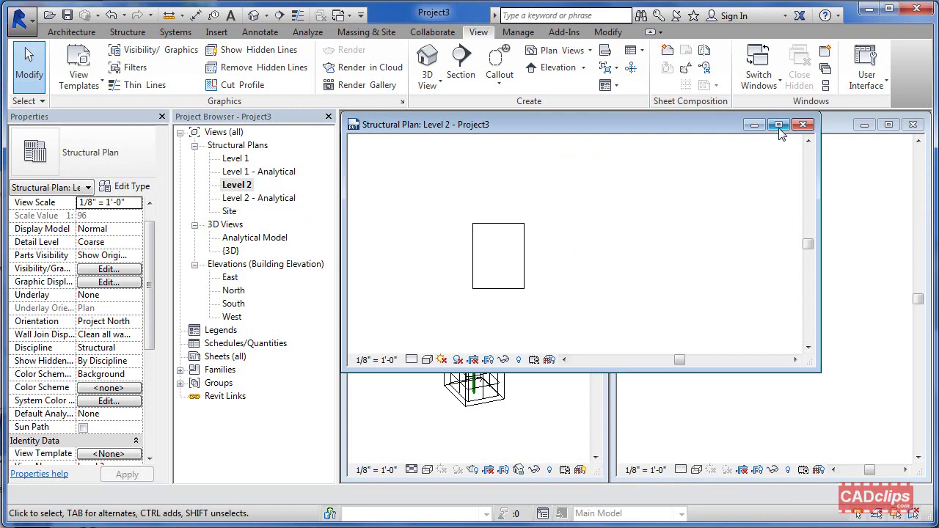
pyautogui.click(844, 126)
pyautogui.click(738, 186)
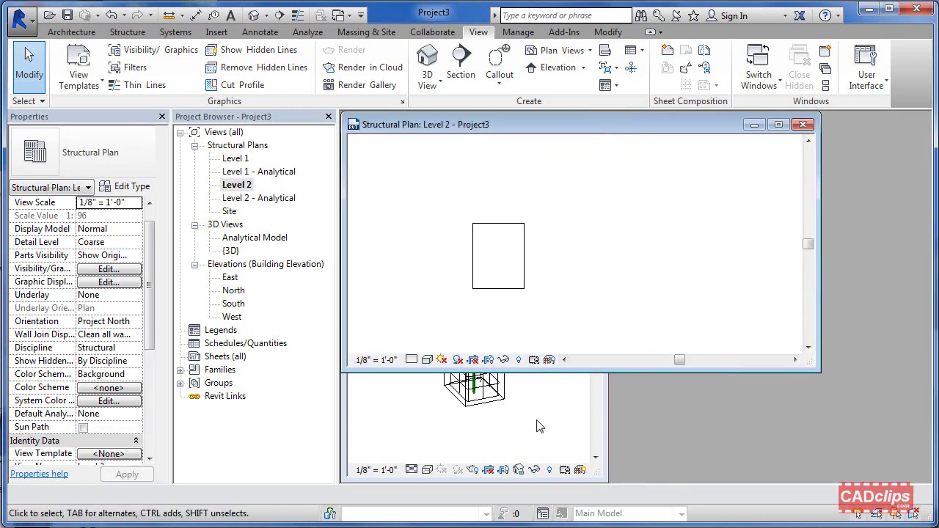
# - Tile the Level 2 plan beside the 3D view and frame the whole beam in the plan
pyautogui.click(537, 420)
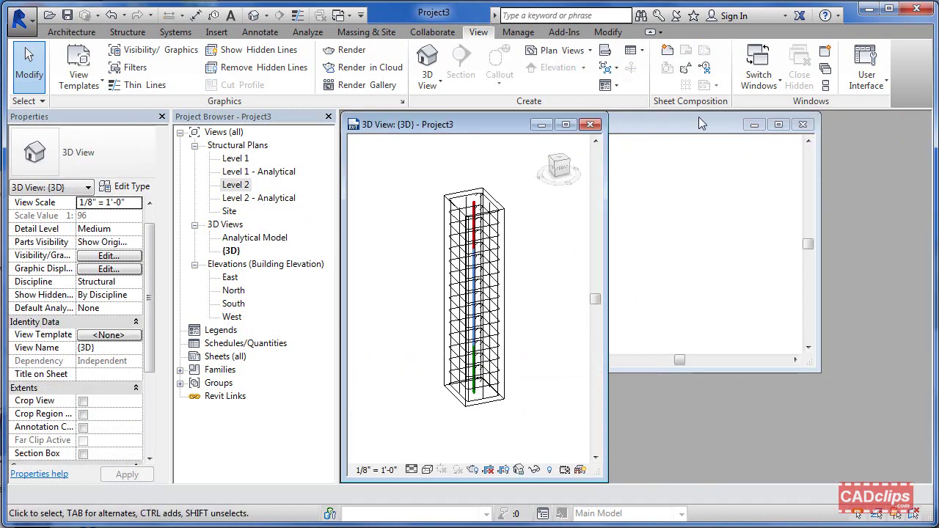
pyautogui.click(826, 85)
pyautogui.click(724, 264)
pyautogui.moveTo(725, 264); pyautogui.dragTo(837, 304, button='middle')
pyautogui.moveTo(771, 300); pyautogui.dragTo(803, 315, button='middle')
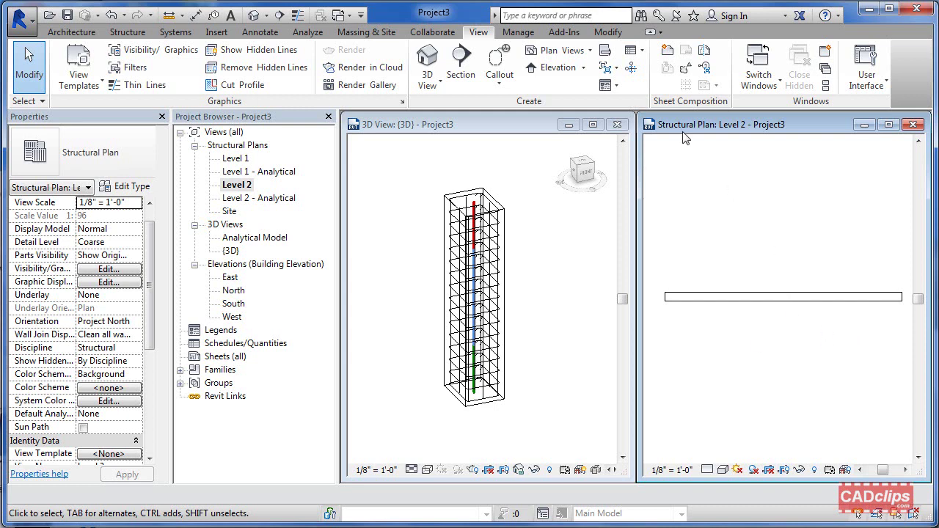
# - Draw a building section line across the beam in the Level 2 plan, about a quarter of its length from the west end
pyautogui.click(463, 63)
pyautogui.click(729, 267)
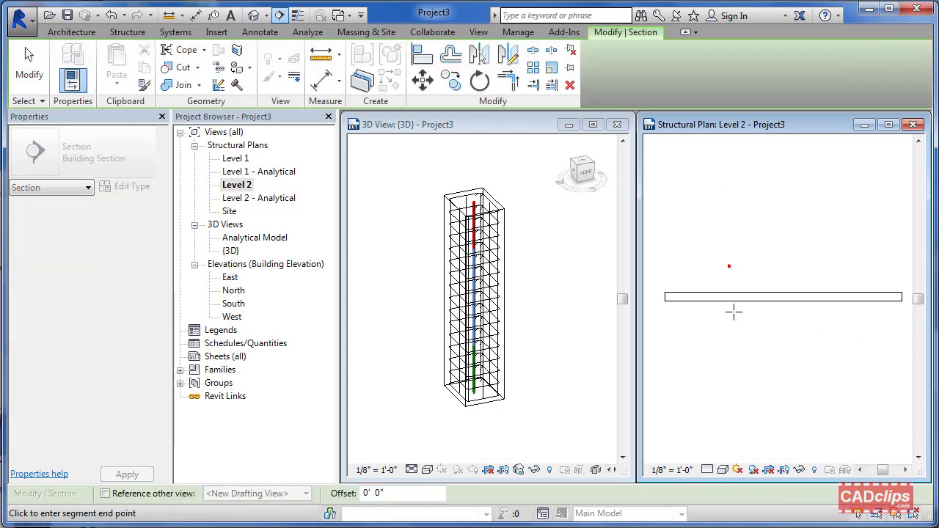
pyautogui.click(729, 327)
pyautogui.press('Escape')
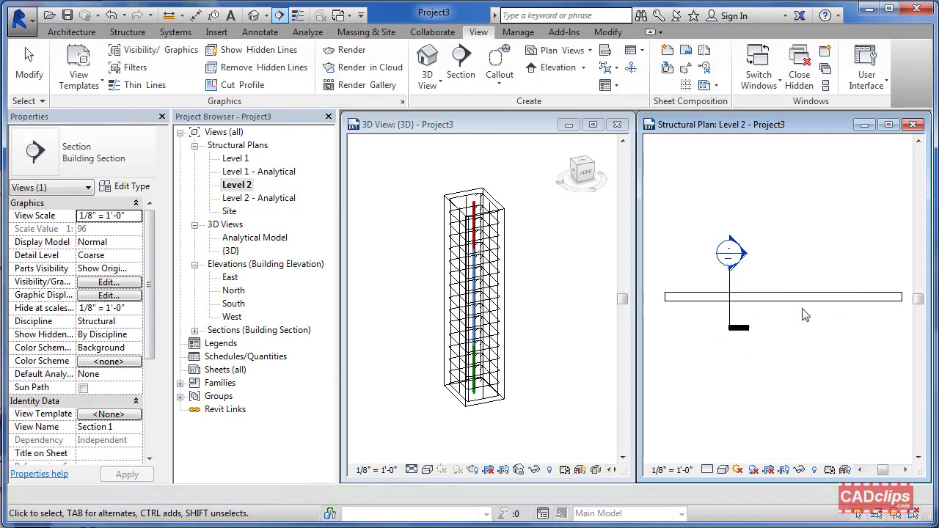
pyautogui.press('Escape')
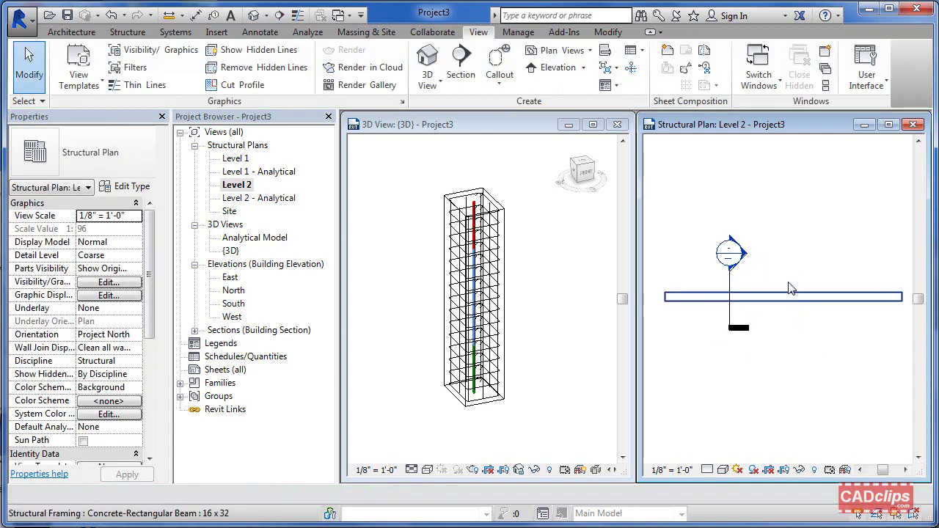
# - Open the beam's section view, close the Level 2 plan, and tile the section beside the 3D view
pyautogui.doubleClick(731, 253)
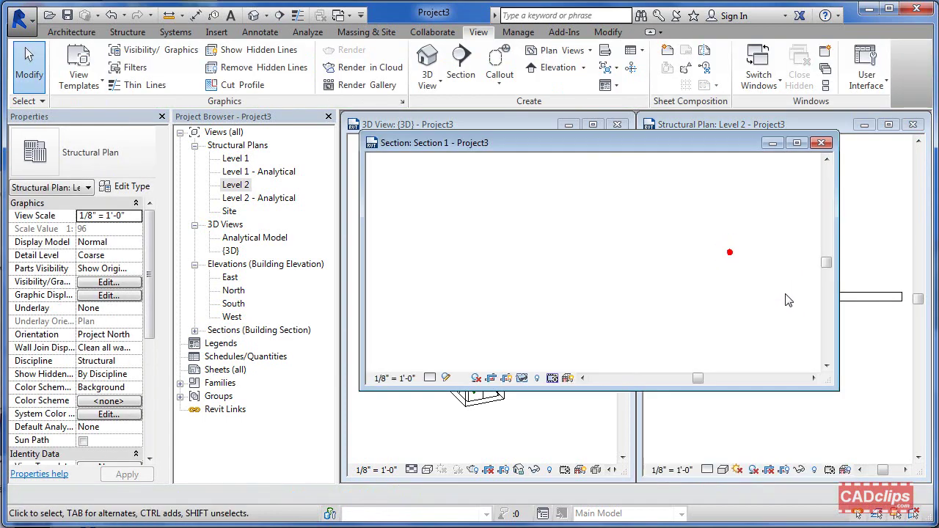
pyautogui.click(913, 124)
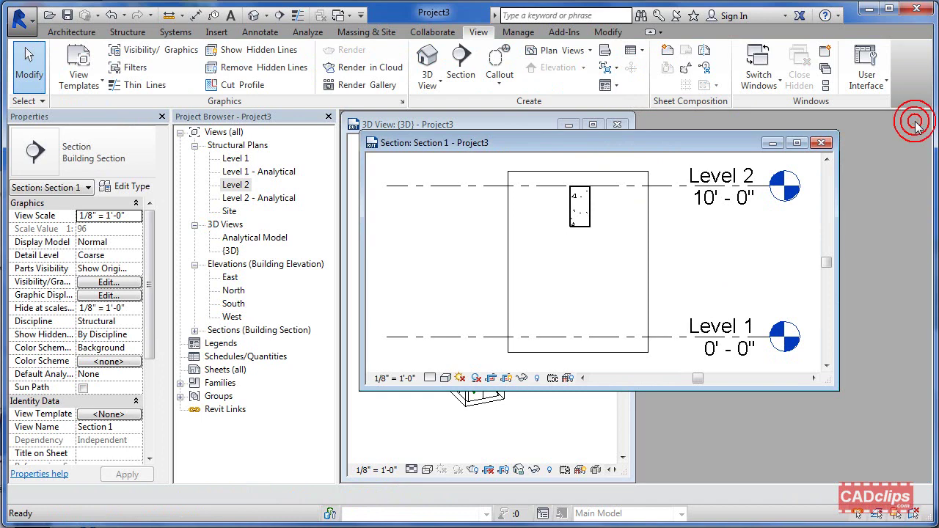
pyautogui.click(826, 86)
pyautogui.moveTo(562, 264); pyautogui.dragTo(493, 333, button='middle')
pyautogui.click(732, 293)
pyautogui.scroll(-2, 725, 296)
pyautogui.moveTo(724, 296); pyautogui.dragTo(719, 242, button='middle')
pyautogui.scroll(2, 719, 239)
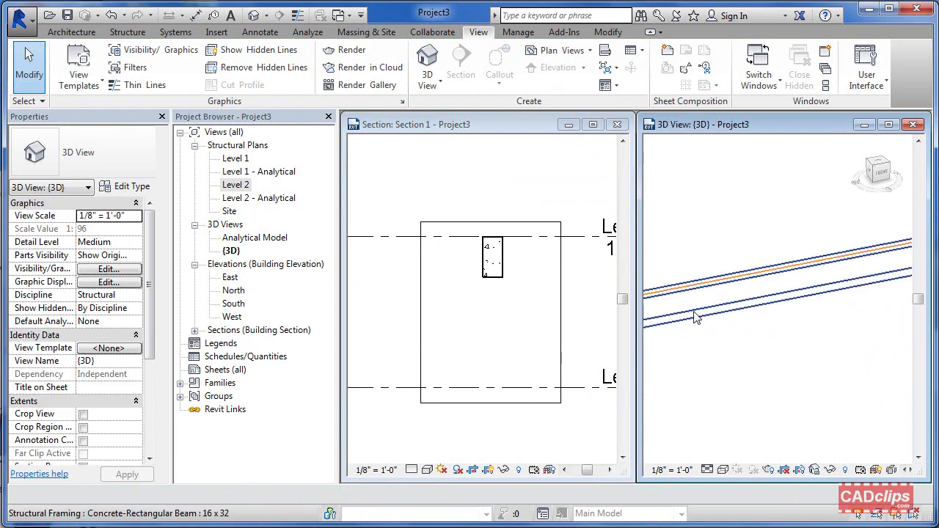
# - Place #5 stirrups of shape T1 in the beam's section with a maximum spacing of 8 inches
pyautogui.click(513, 264)
pyautogui.scroll(2, 513, 264)
pyautogui.scroll(1, 514, 263)
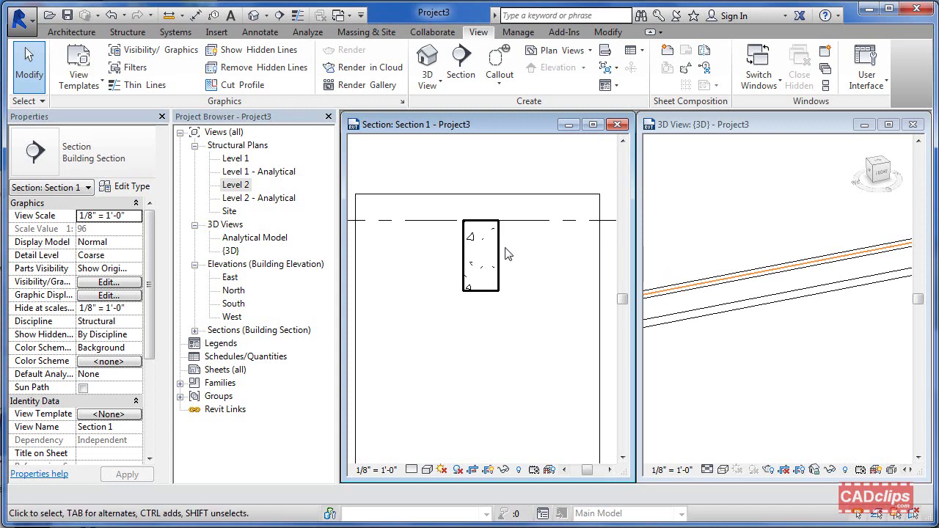
pyautogui.scroll(2, 506, 252)
pyautogui.scroll(1, 517, 263)
pyautogui.moveTo(526, 266); pyautogui.dragTo(532, 277, button='middle')
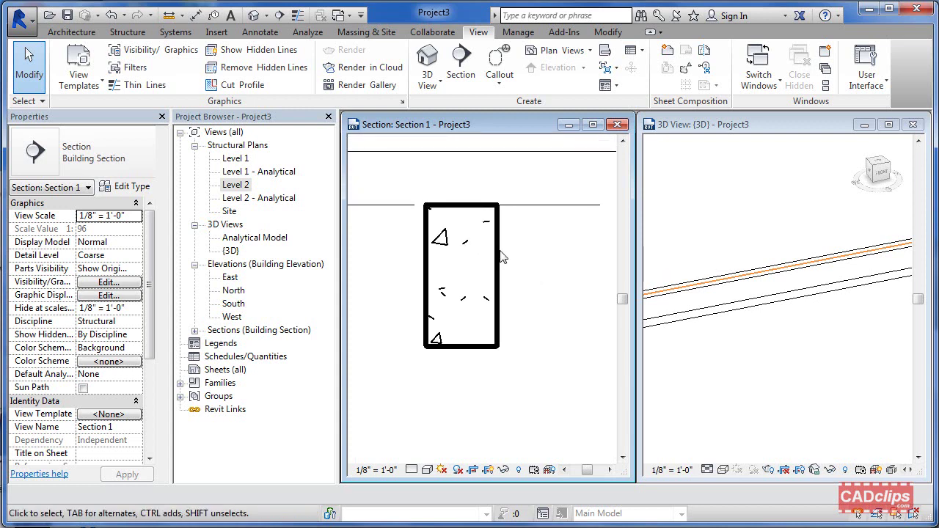
pyautogui.click(495, 250)
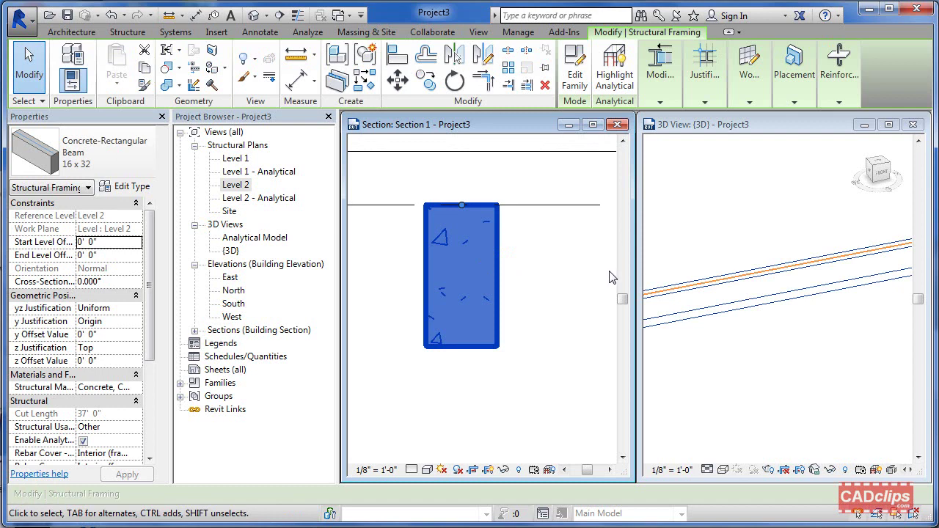
pyautogui.click(839, 101)
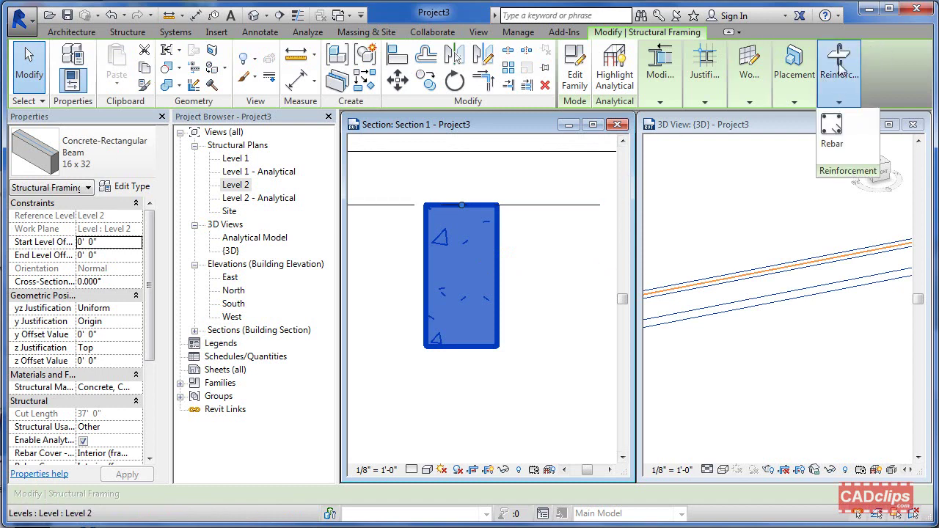
pyautogui.click(832, 131)
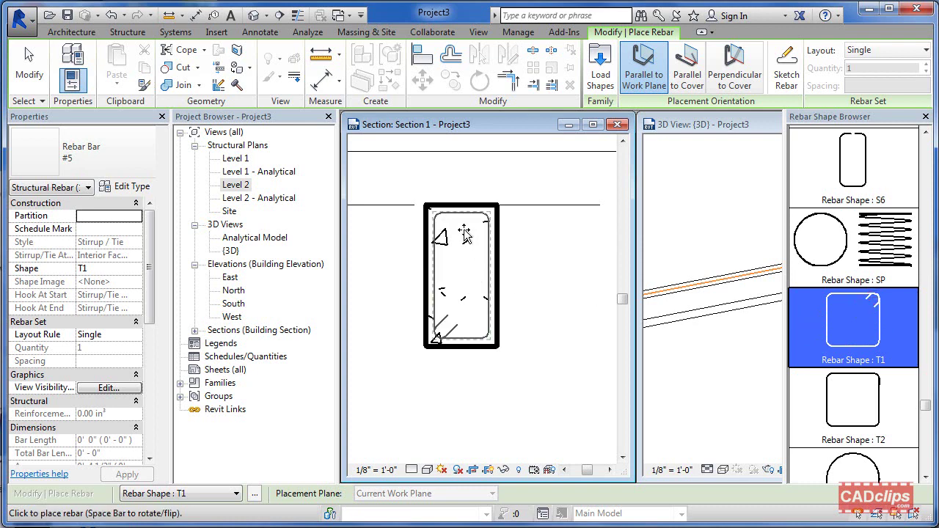
pyautogui.click(873, 51)
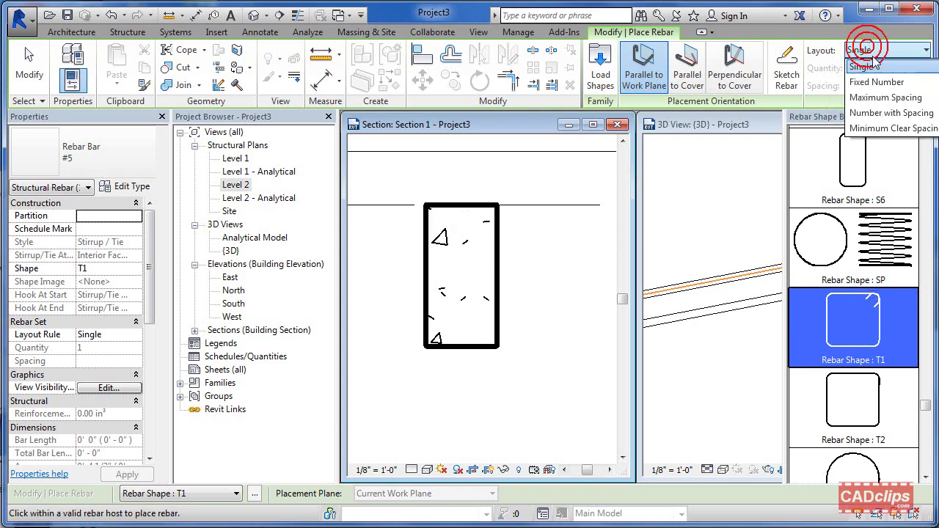
pyautogui.click(897, 97)
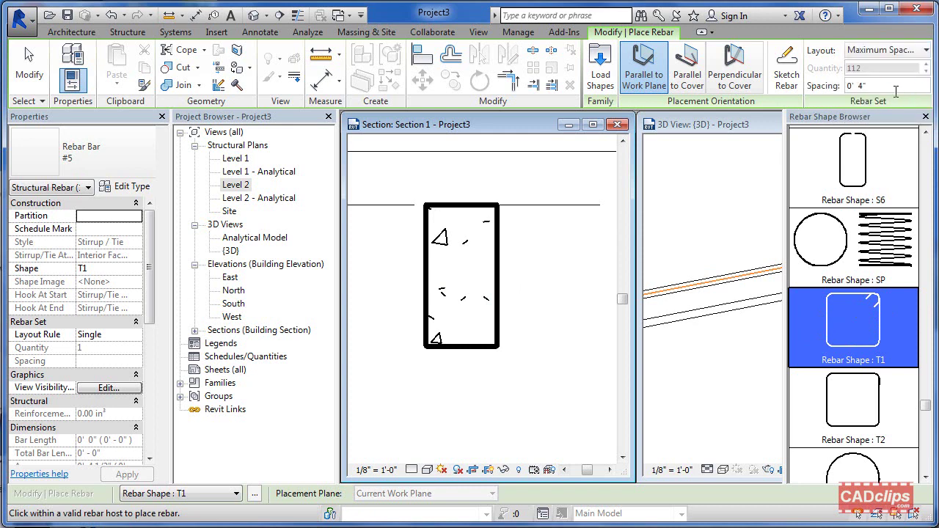
pyautogui.write('8')
pyautogui.press('Return')
pyautogui.click(467, 264)
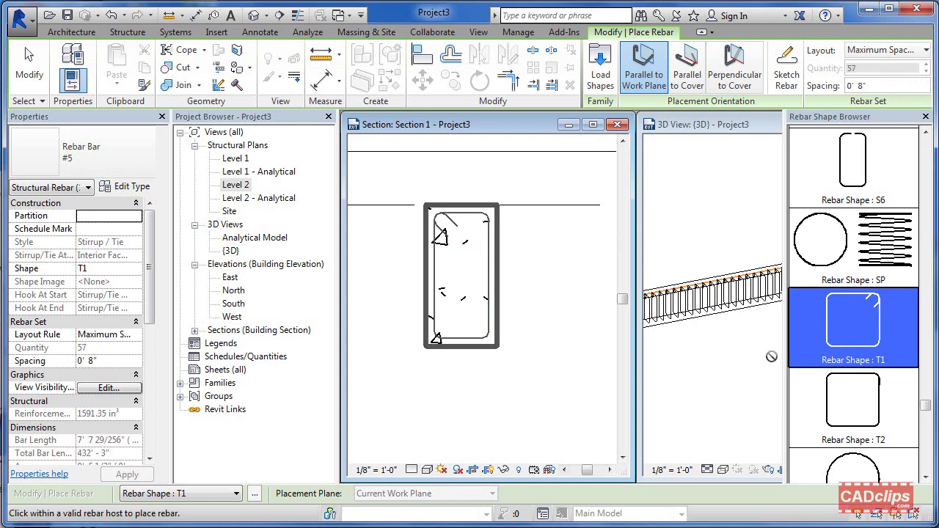
# - Choose the straight rebar shape 00 and bar size #10 for the beam's longitudinal bars
pyautogui.click(927, 149)
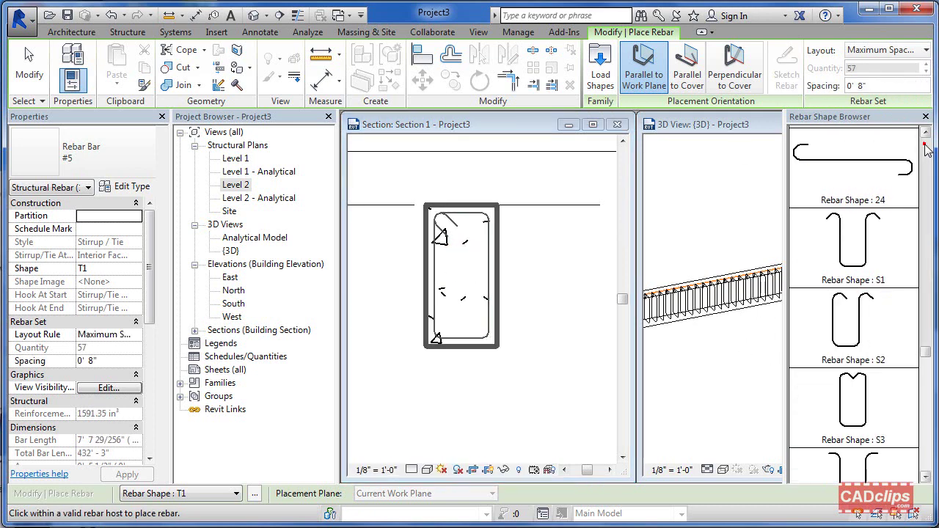
pyautogui.scroll(10, 927, 149)
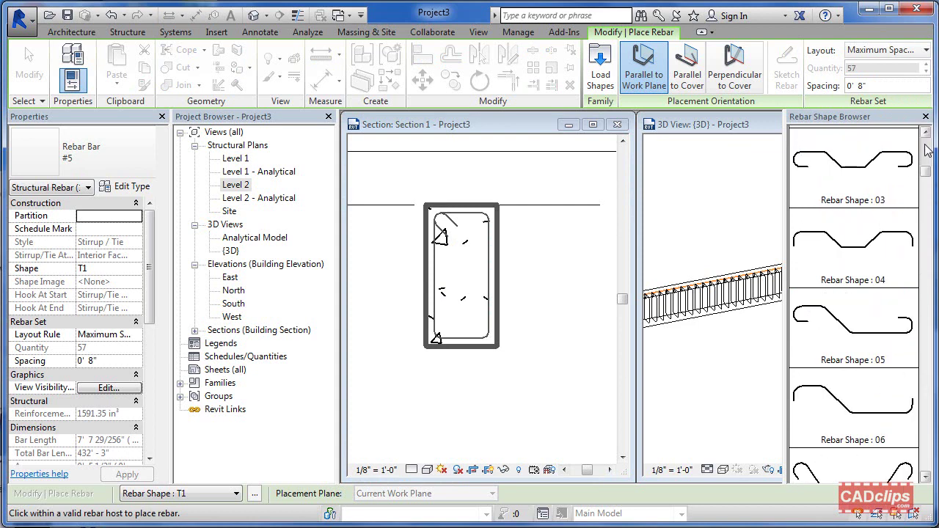
pyautogui.click(864, 161)
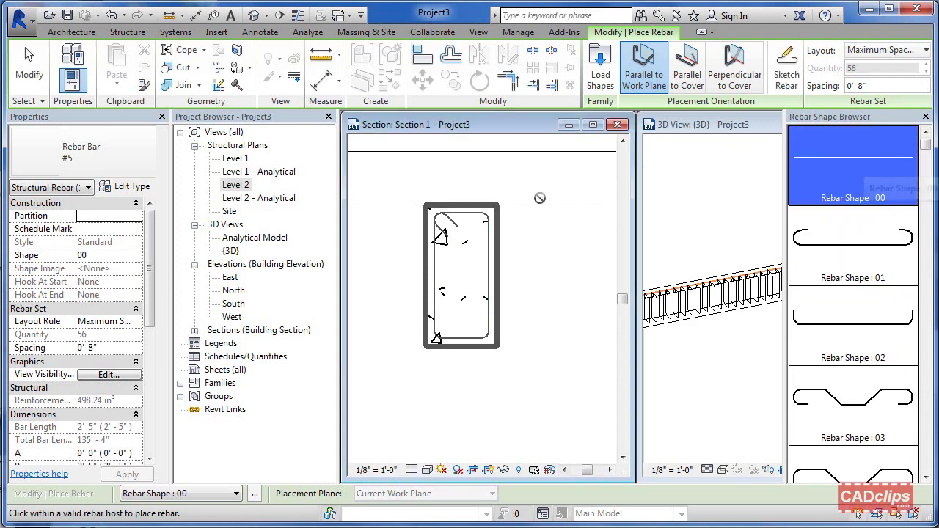
pyautogui.click(81, 150)
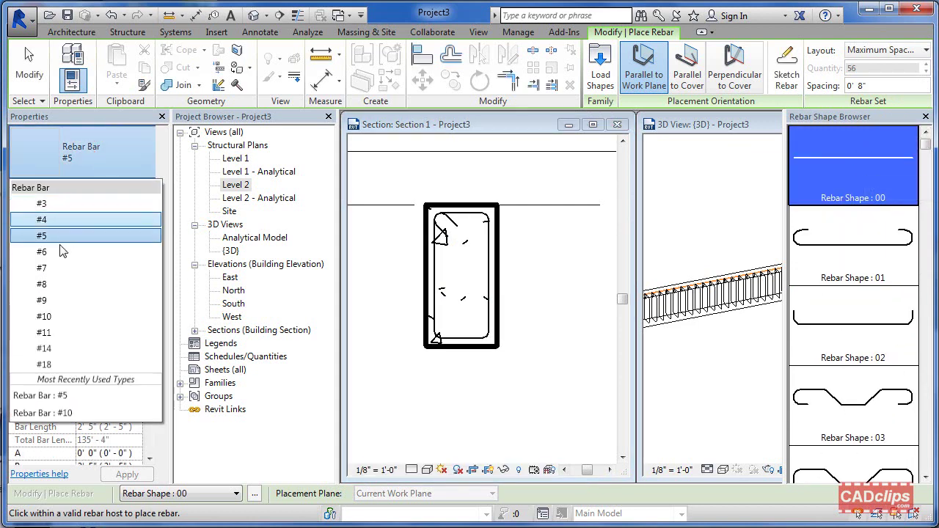
pyautogui.click(62, 316)
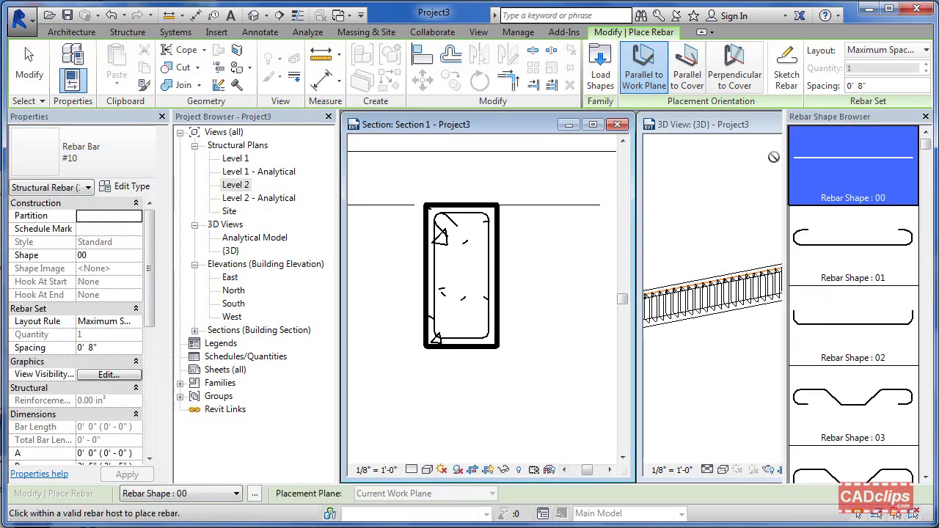
# - Set the rebar layout to Fixed Number with a quantity of 3 and orient the bars perpendicular to the cover
pyautogui.click(882, 50)
pyautogui.click(886, 82)
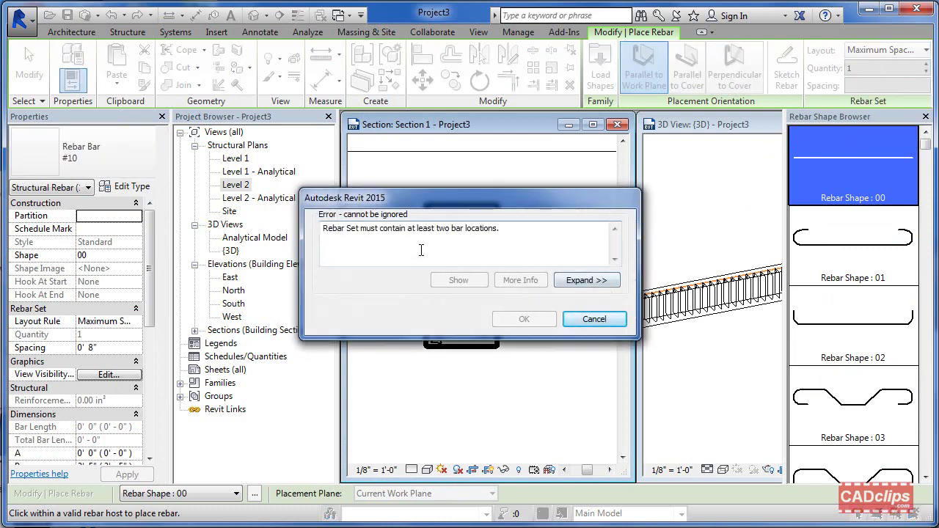
pyautogui.click(593, 319)
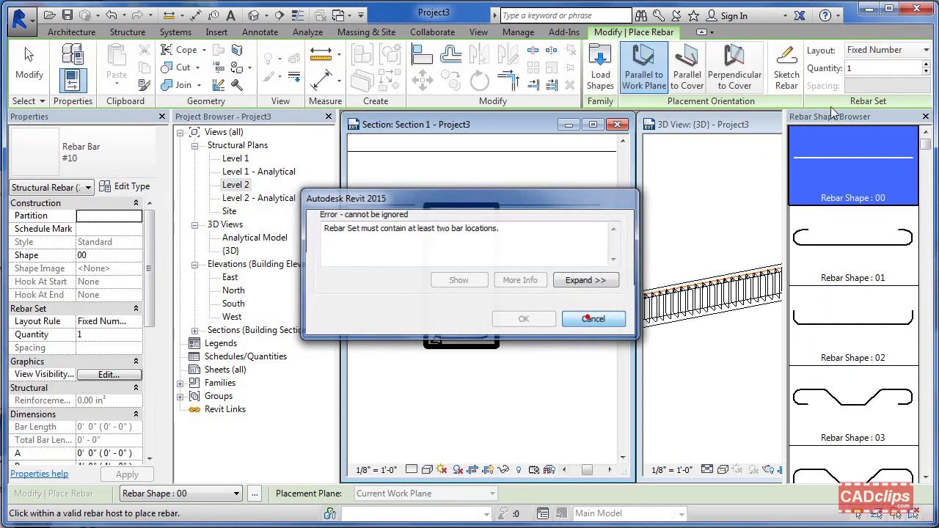
pyautogui.click(885, 67)
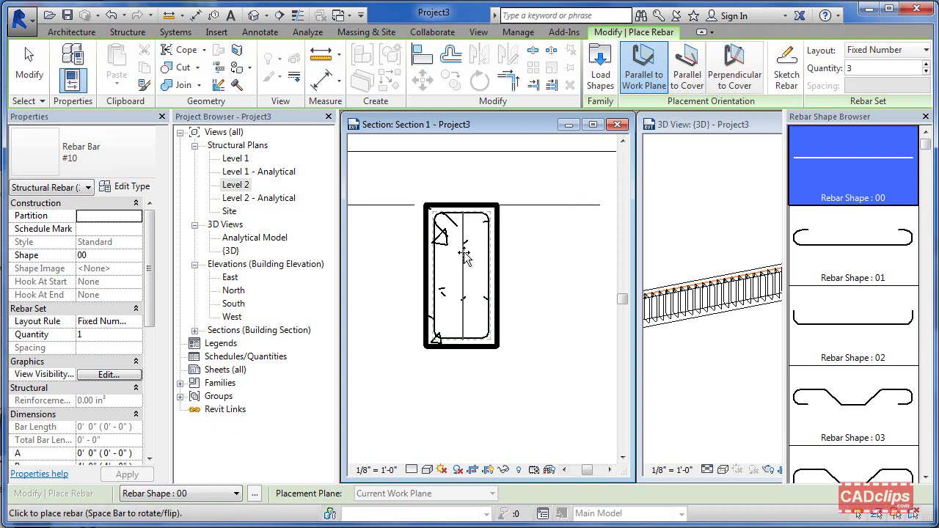
pyautogui.click(734, 70)
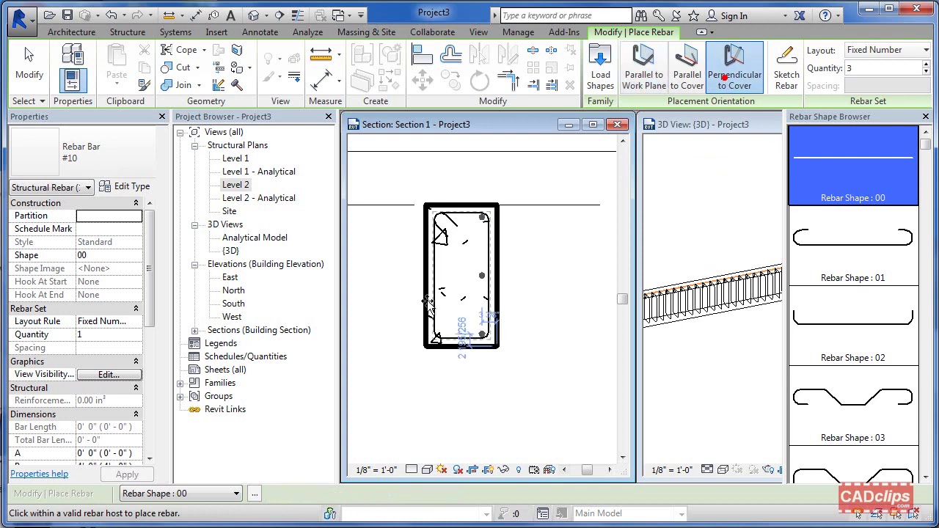
# - Try to place the set of three #10 bars along the right side of the beam's section
pyautogui.scroll(3, 467, 269)
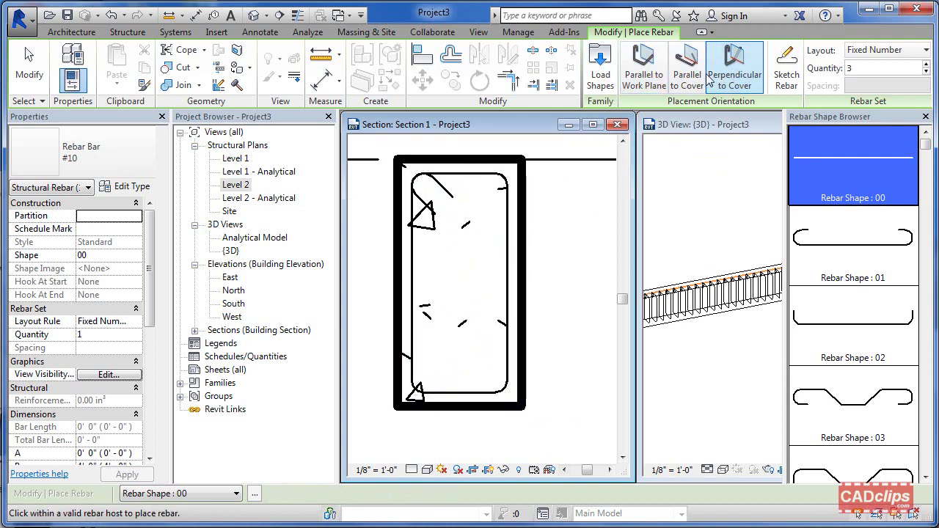
pyautogui.click(493, 228)
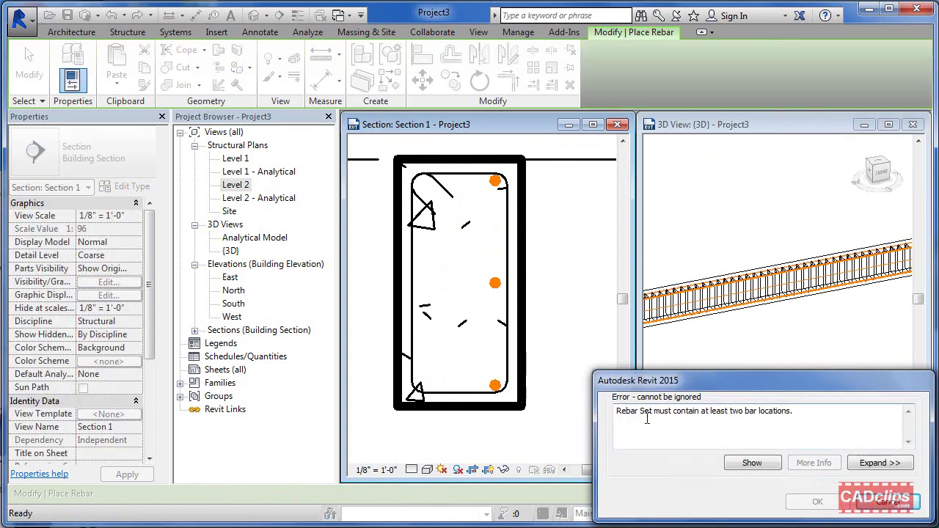
pyautogui.click(887, 502)
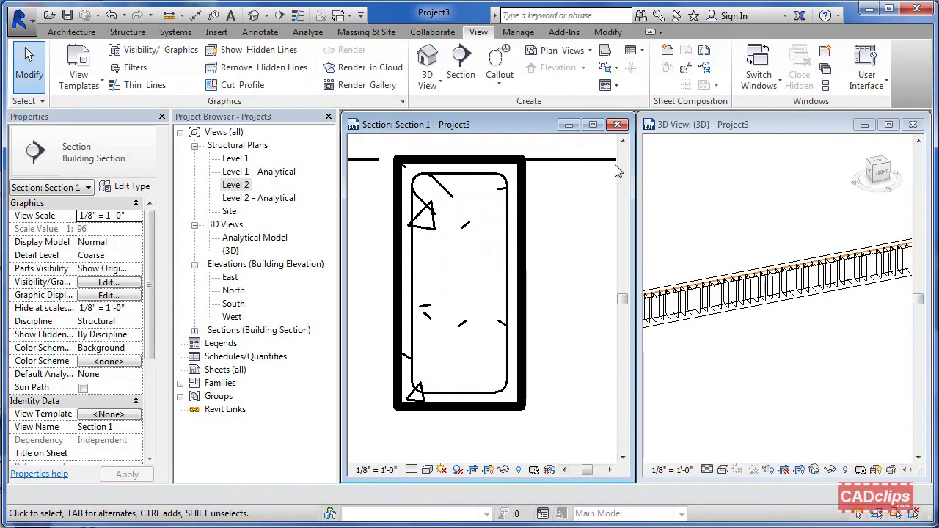
# - Place a fixed-number set of three straight #10 bars along each vertical side inside the beam's stirrup
pyautogui.click(624, 199)
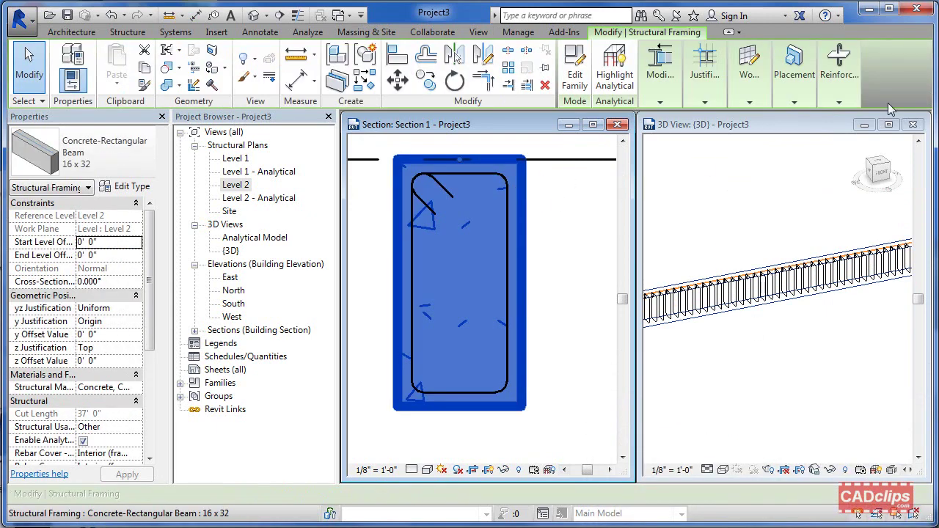
pyautogui.click(839, 102)
pyautogui.click(839, 130)
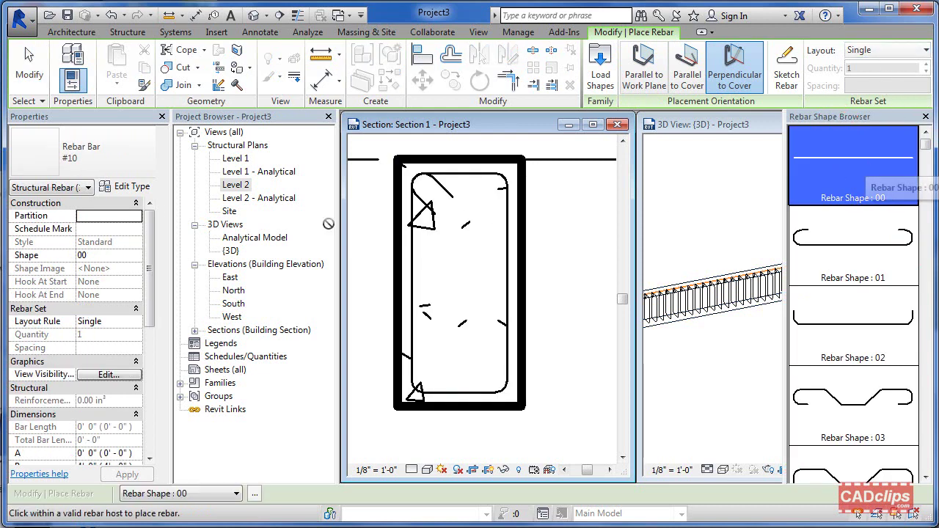
pyautogui.click(910, 50)
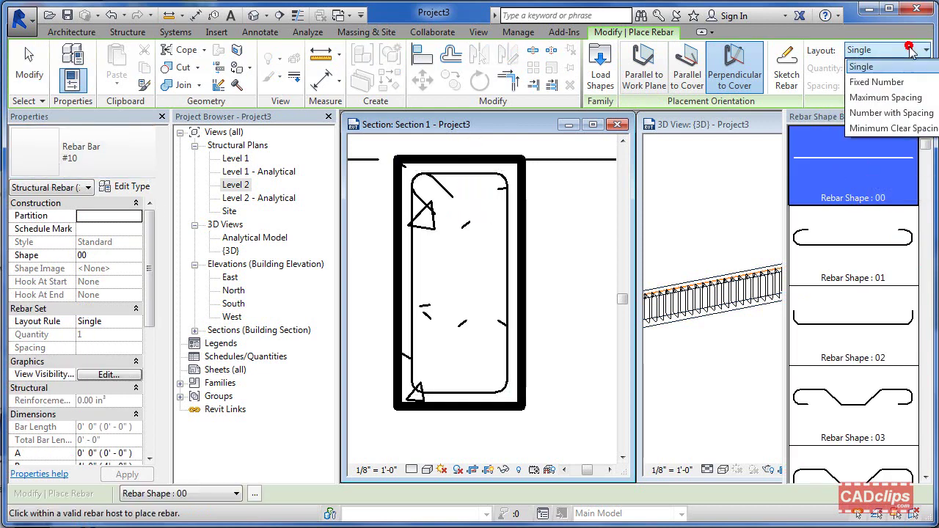
pyautogui.click(877, 82)
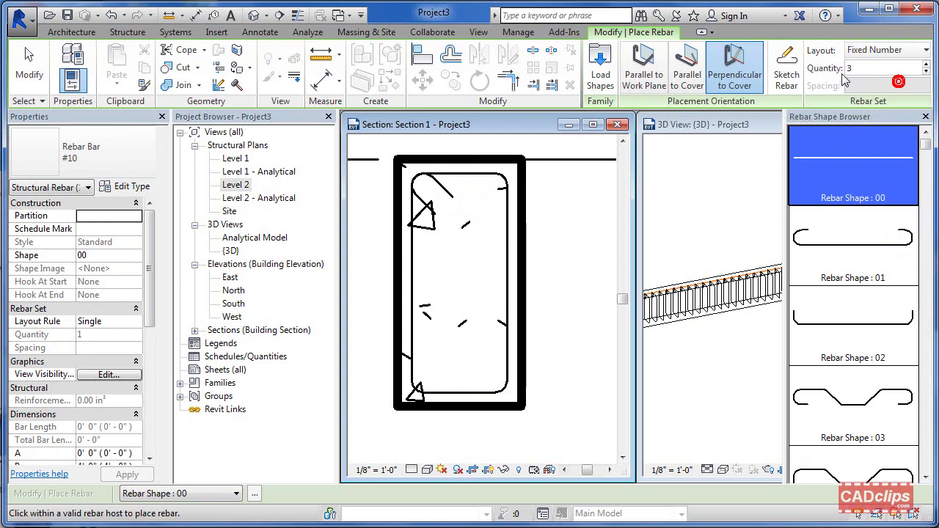
pyautogui.click(497, 218)
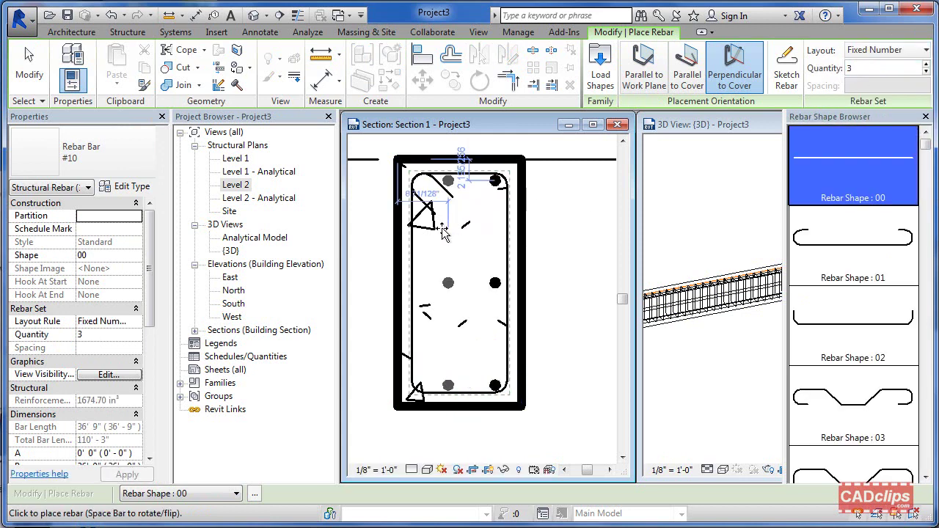
pyautogui.click(427, 235)
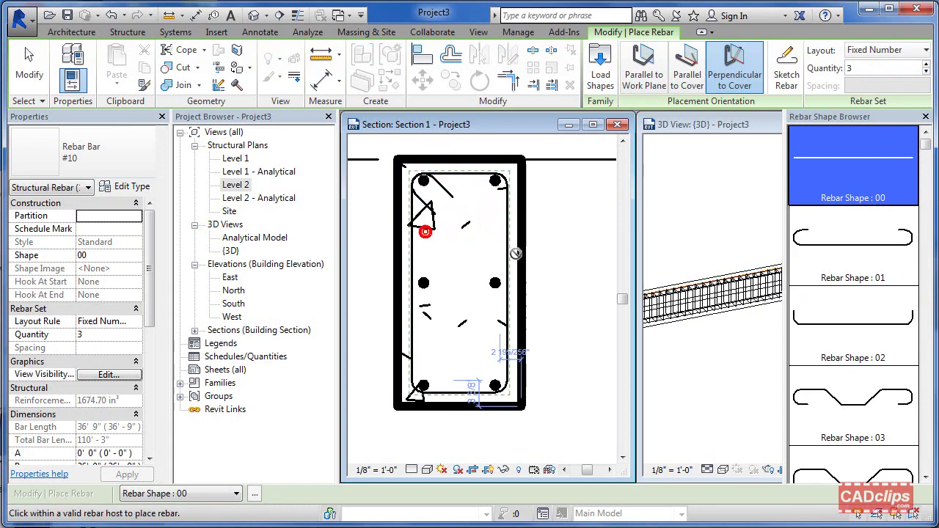
pyautogui.press('Escape')
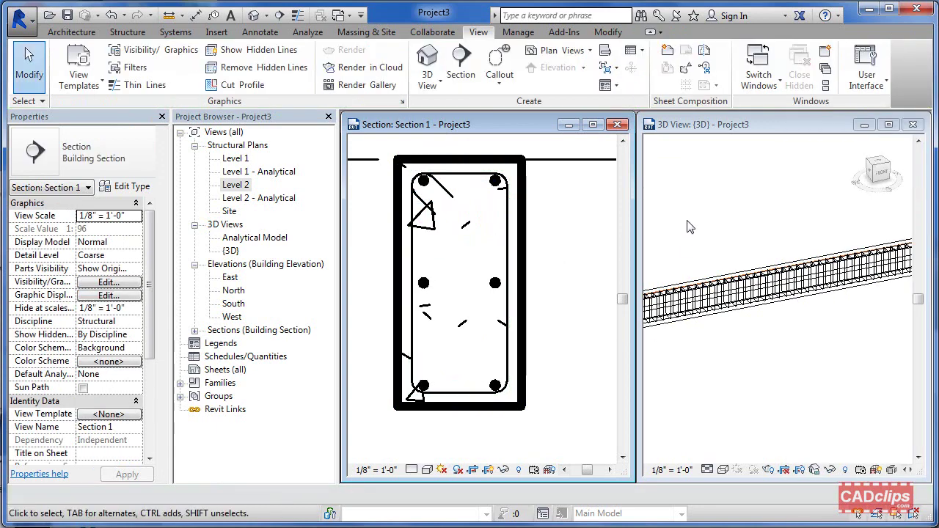
# - Close the section view, maximize the 3D view, and bring the reinforced beam end and column into close view
pyautogui.click(687, 219)
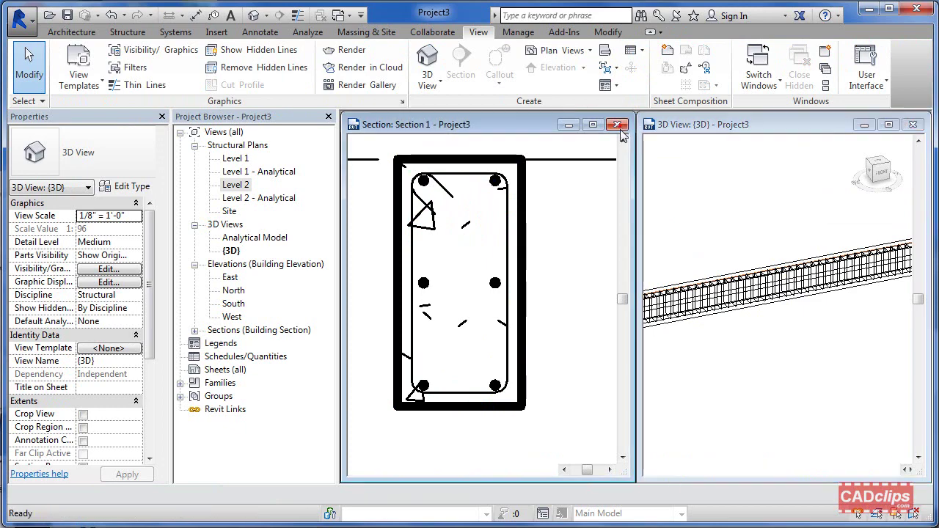
pyautogui.click(617, 125)
pyautogui.doubleClick(730, 124)
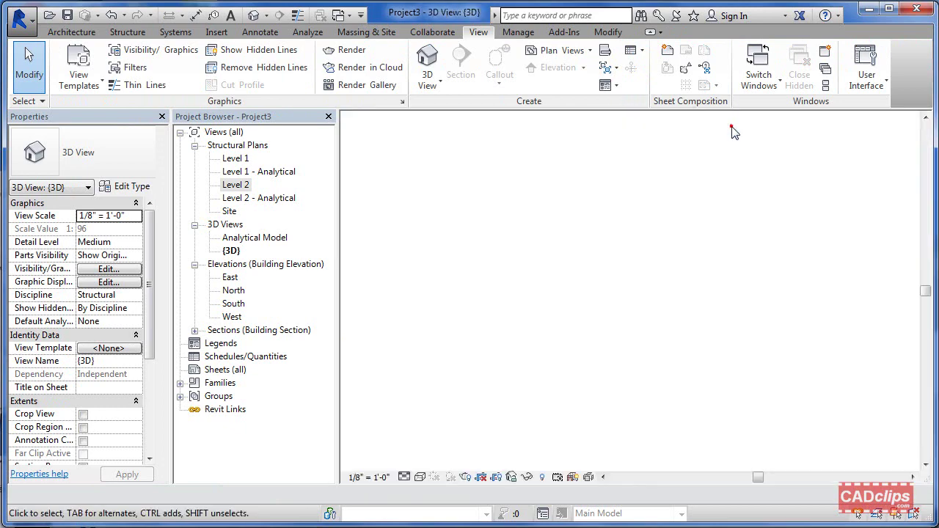
pyautogui.keyDown('shift'); pyautogui.moveTo(699, 311); pyautogui.dragTo(533, 405, button='middle'); pyautogui.keyUp('shift')
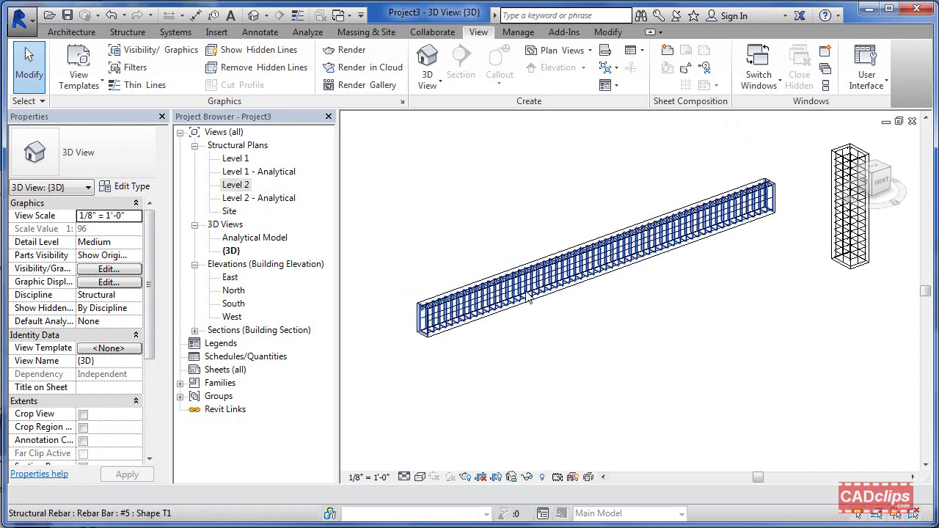
pyautogui.moveTo(528, 296); pyautogui.dragTo(699, 248, button='middle')
pyautogui.scroll(2, 699, 248)
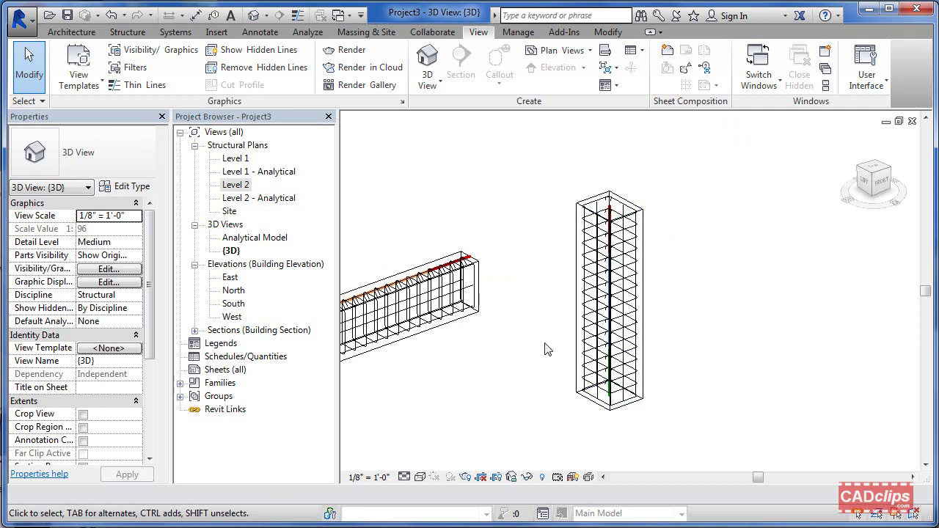
# - Open the Level 2 structural plan and check its View Range settings without changing them
pyautogui.doubleClick(244, 190)
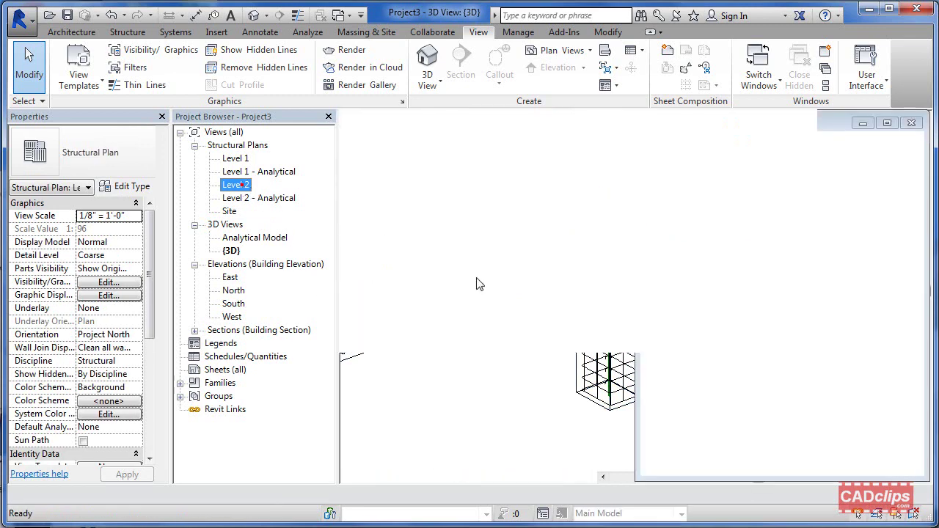
pyautogui.moveTo(152, 331); pyautogui.dragTo(154, 436)
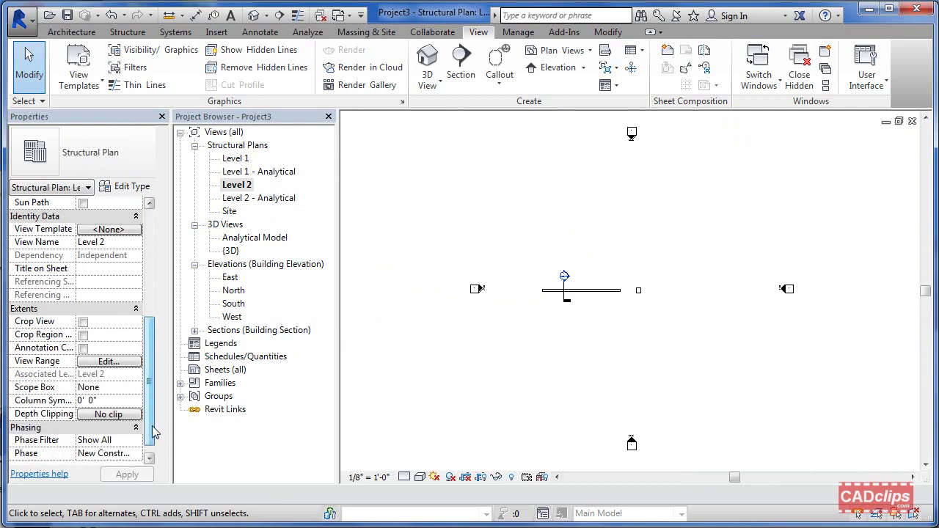
pyautogui.click(109, 361)
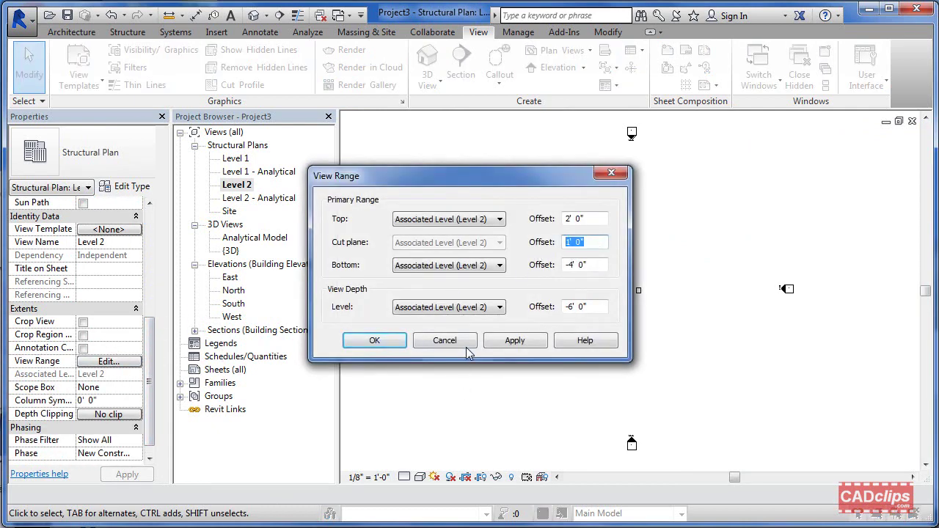
pyautogui.click(445, 340)
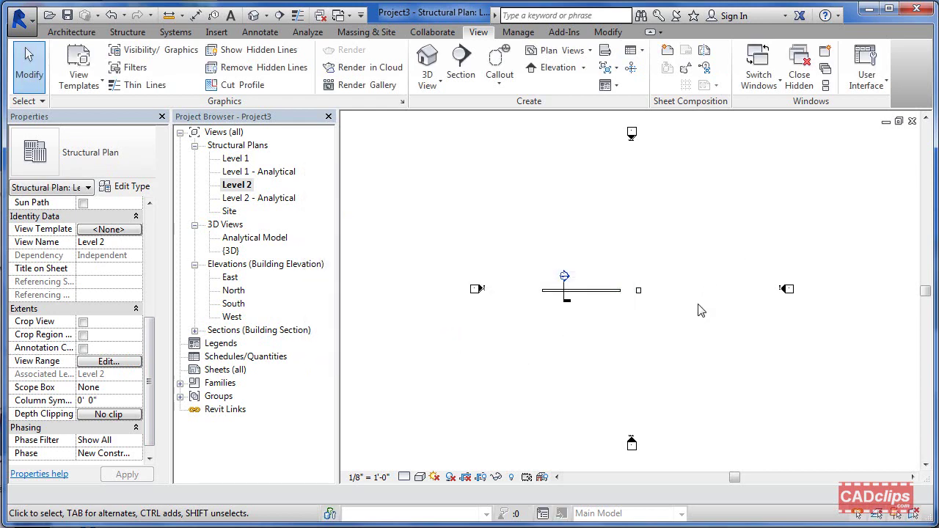
# - Check the current work plane of the Level 2 plan without changing it and bring the column into close view
pyautogui.scroll(2, 701, 310)
pyautogui.scroll(2, 636, 303)
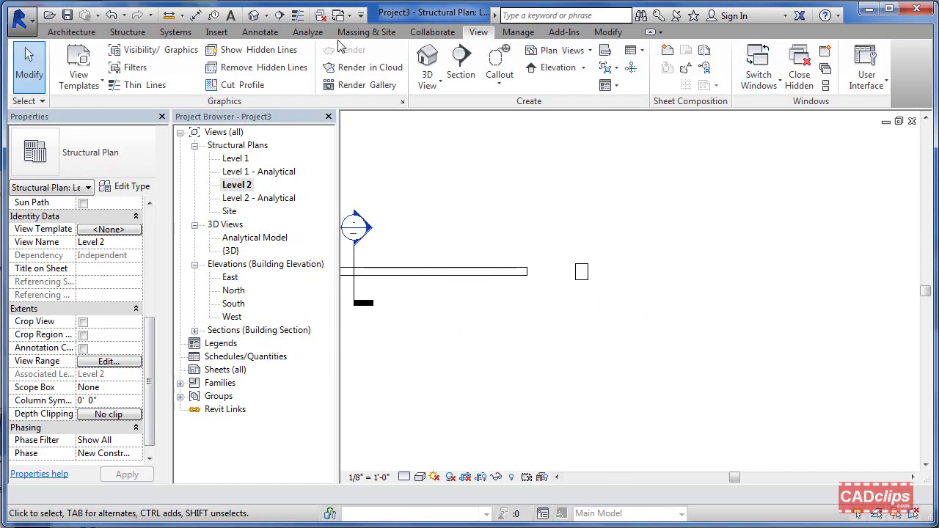
pyautogui.click(127, 33)
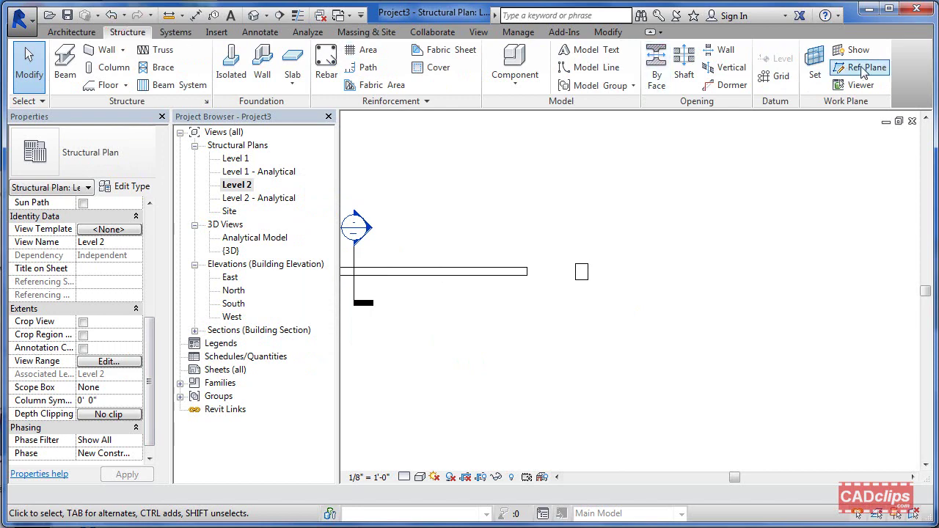
pyautogui.click(814, 68)
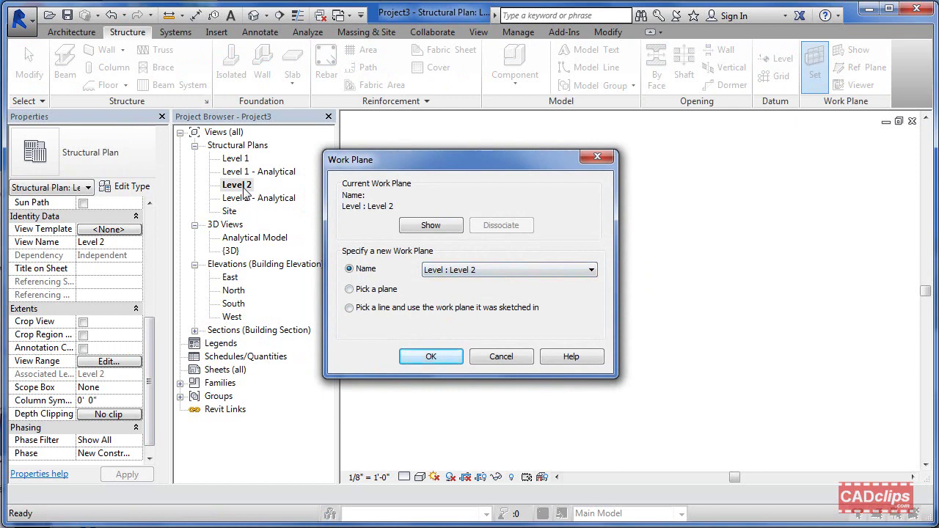
pyautogui.press('Return')
pyautogui.scroll(5, 598, 290)
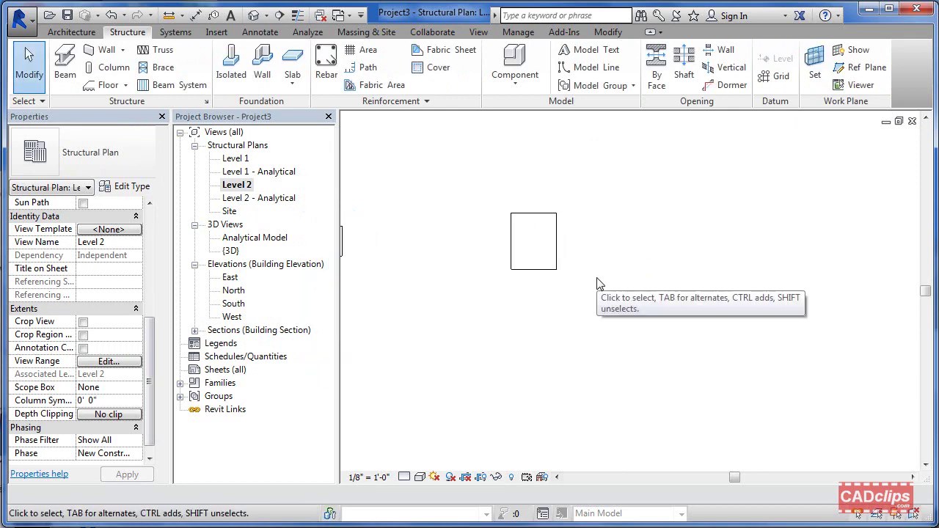
# - Open the Level 1 structural plan and check its current work plane without changing it
pyautogui.doubleClick(236, 159)
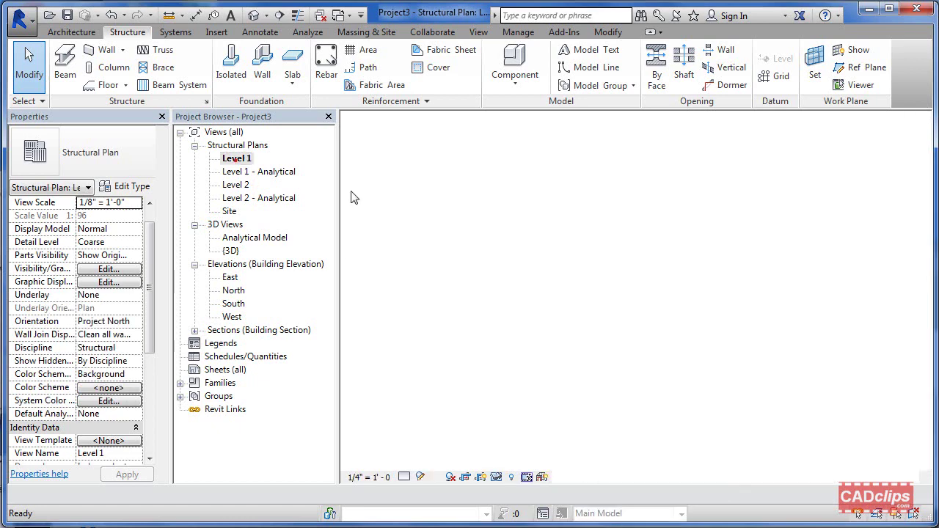
pyautogui.click(814, 70)
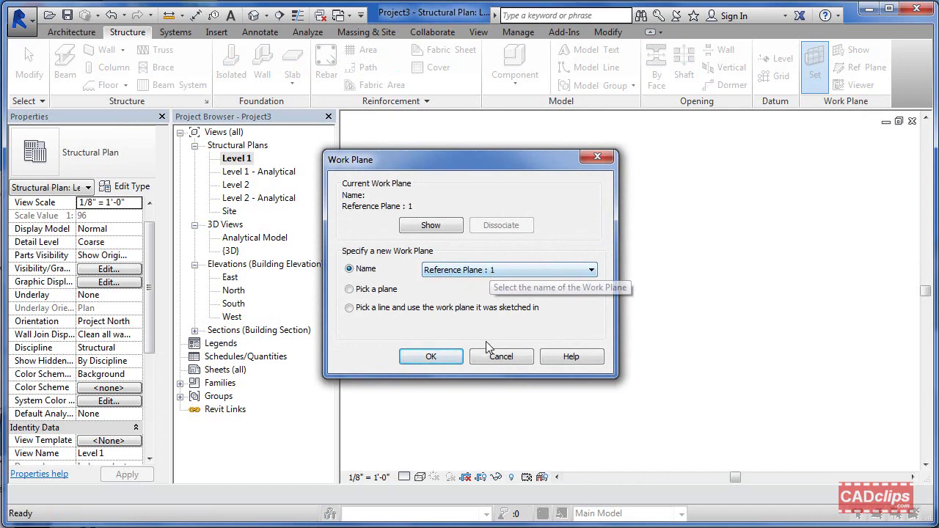
pyautogui.press('Escape')
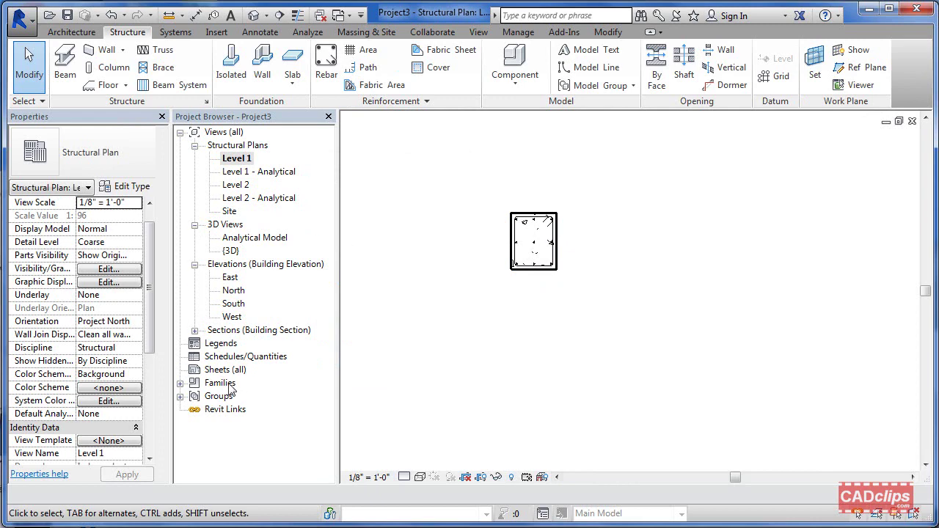
# - Check the Level 1 plan's View Range offsets, including the cut plane, without changing them
pyautogui.scroll(-4, 150, 330)
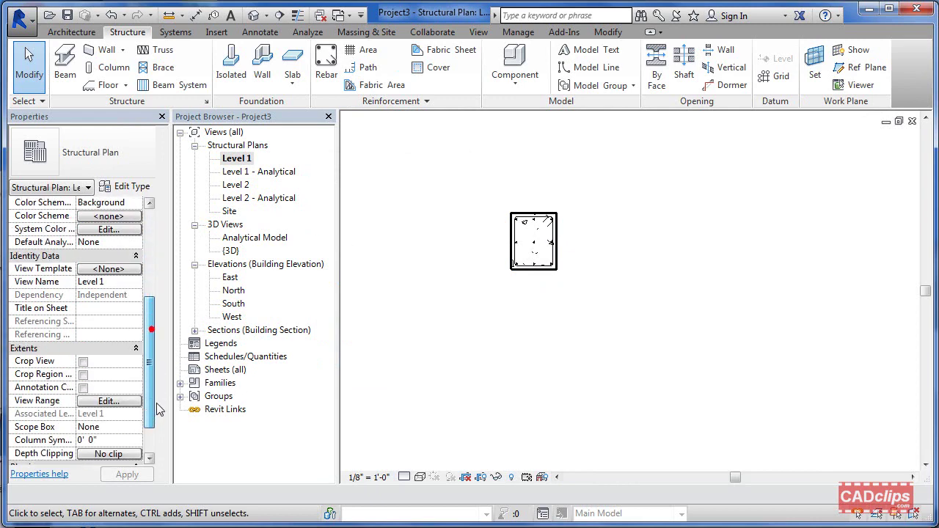
pyautogui.click(126, 402)
pyautogui.moveTo(600, 242); pyautogui.dragTo(524, 262)
pyautogui.click(446, 341)
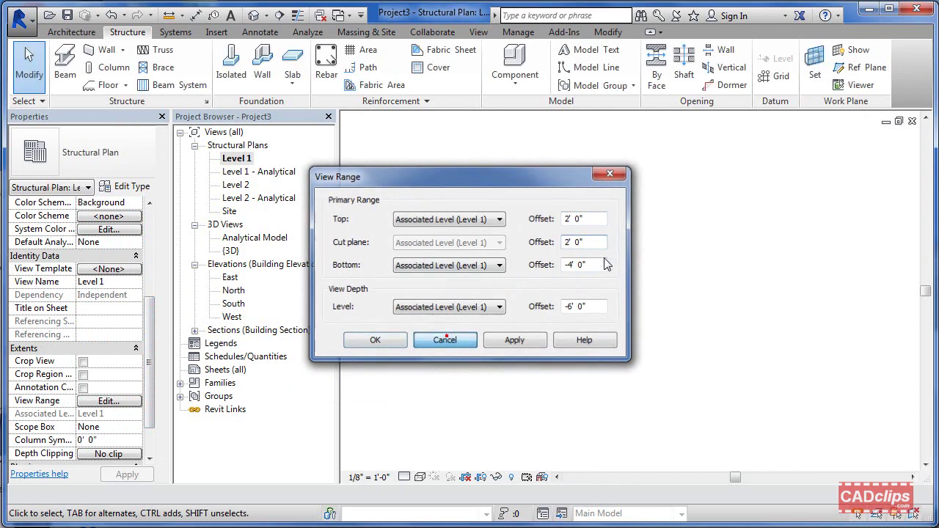
# - Recheck the Level 1 work plane without changing it and examine the column's ties and longitudinal bars up close
pyautogui.click(815, 69)
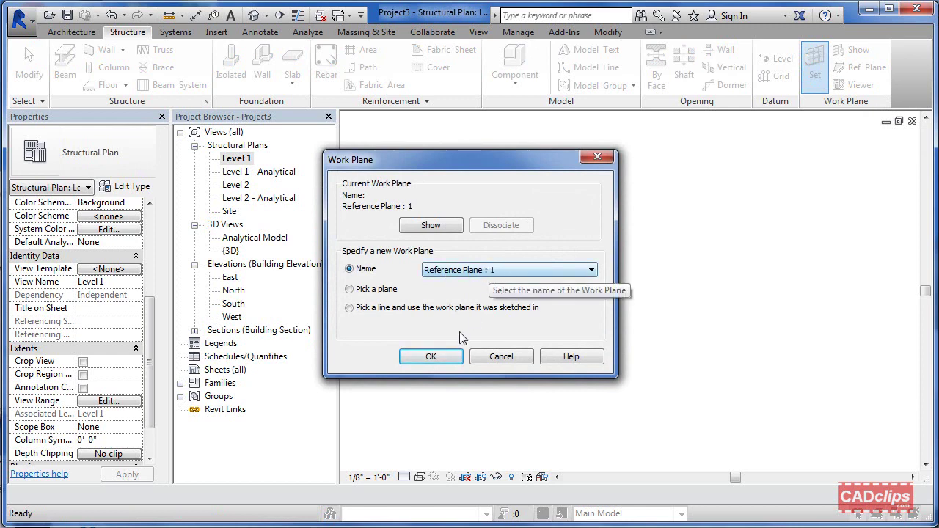
pyautogui.click(501, 356)
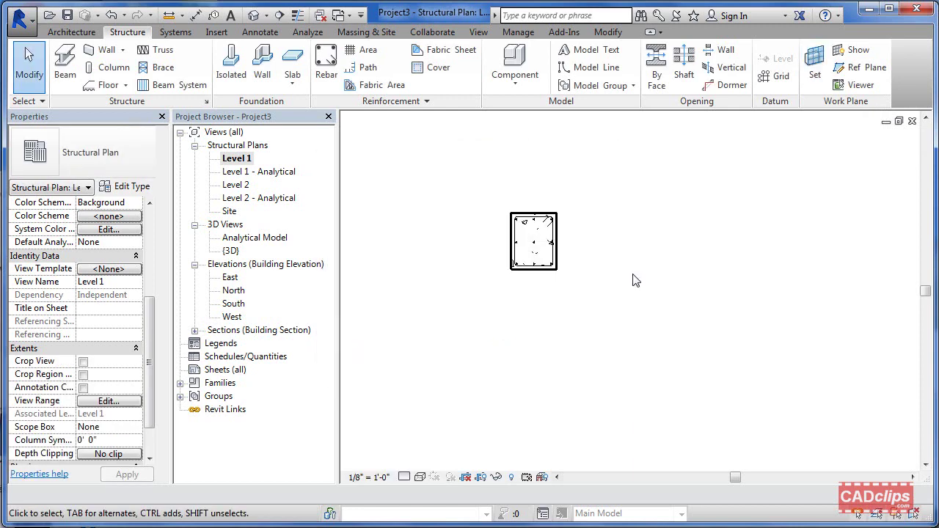
pyautogui.scroll(5, 573, 240)
pyautogui.moveTo(573, 249); pyautogui.dragTo(657, 242, button='middle')
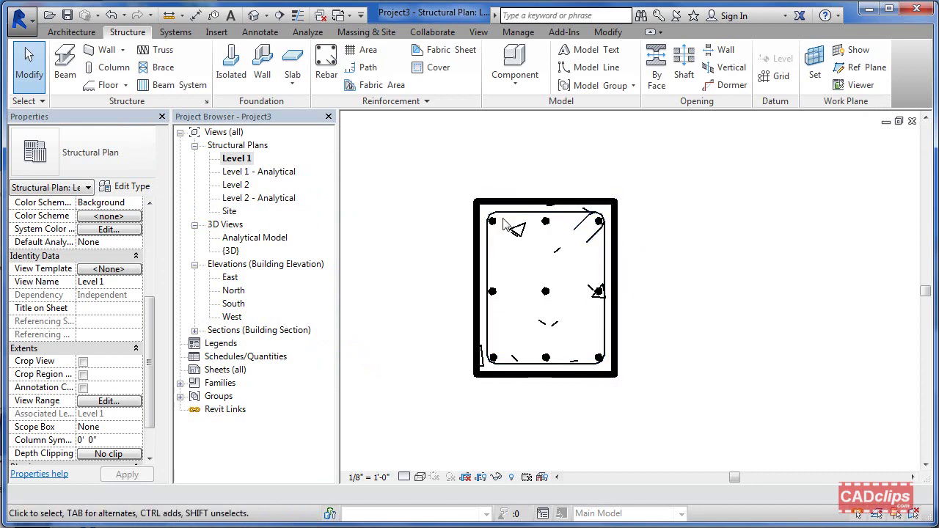
pyautogui.scroll(-2, 683, 291)
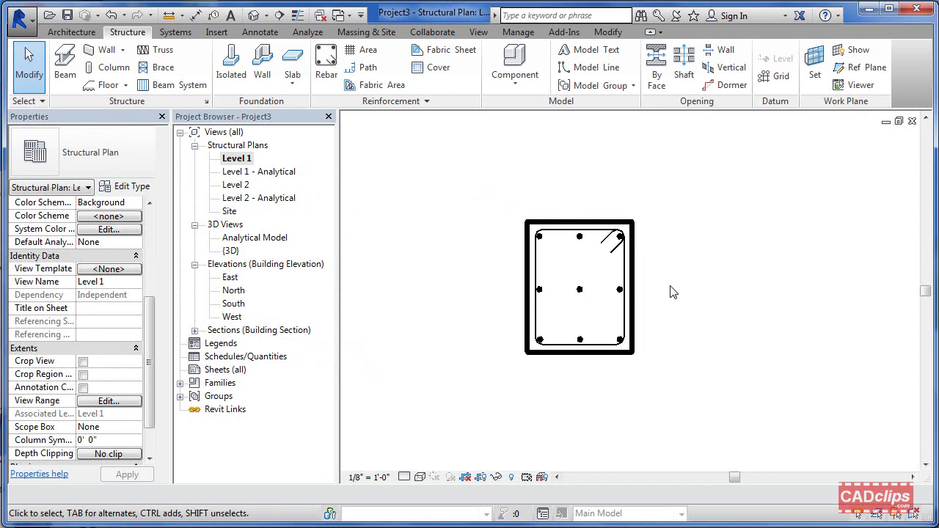
# - Return to the default 3D view and frame the reinforced beam end together with the whole column
pyautogui.click(253, 15)
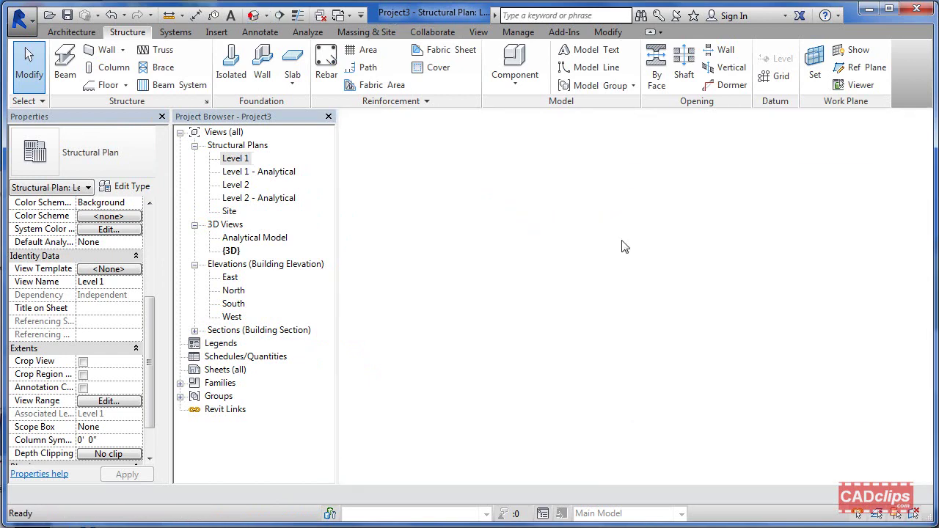
pyautogui.moveTo(712, 319); pyautogui.dragTo(761, 323, button='middle')
pyautogui.scroll(-2, 756, 312)
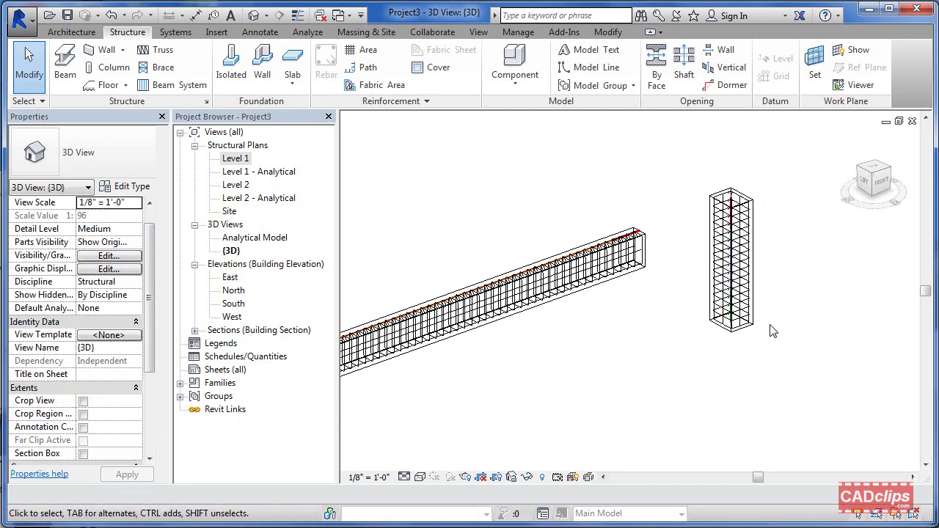